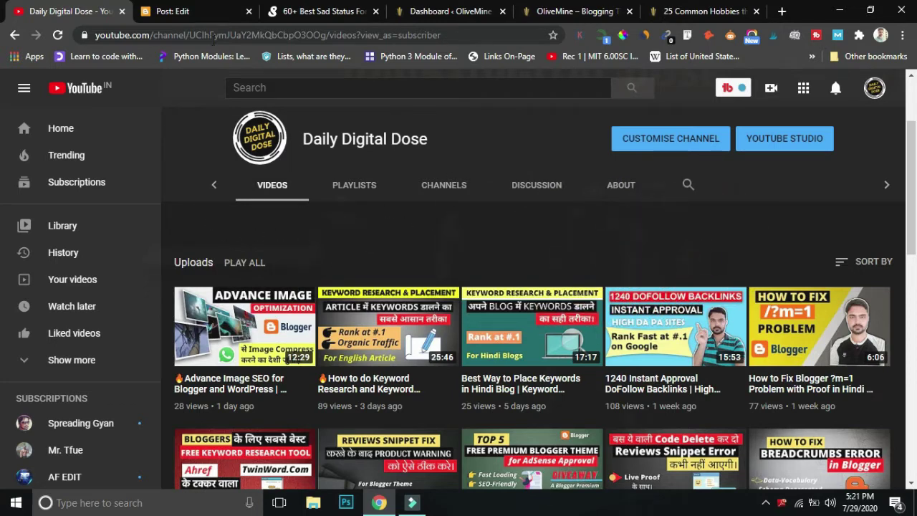
# Look over the Blogger post editor, the published sad status article, and the latest posts on the OliveMine home page.
pyautogui.click(188, 9)
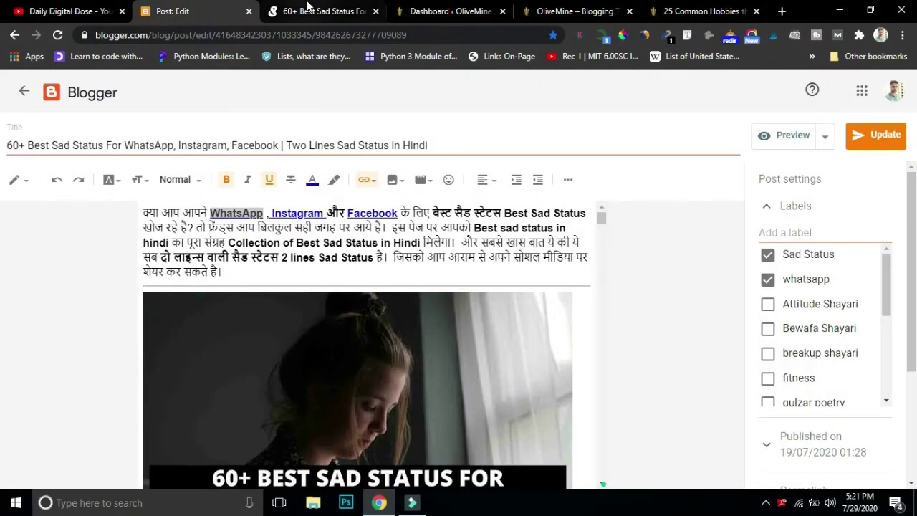
pyautogui.click(306, 7)
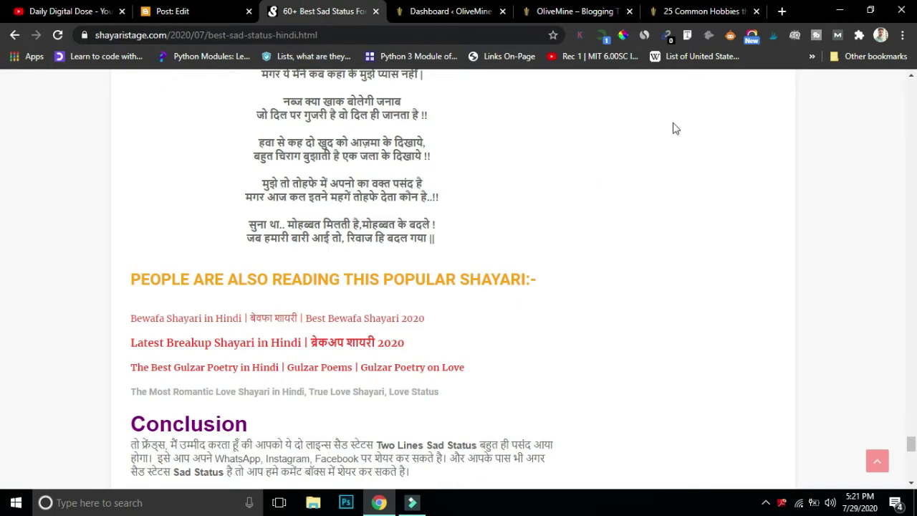
pyautogui.click(693, 11)
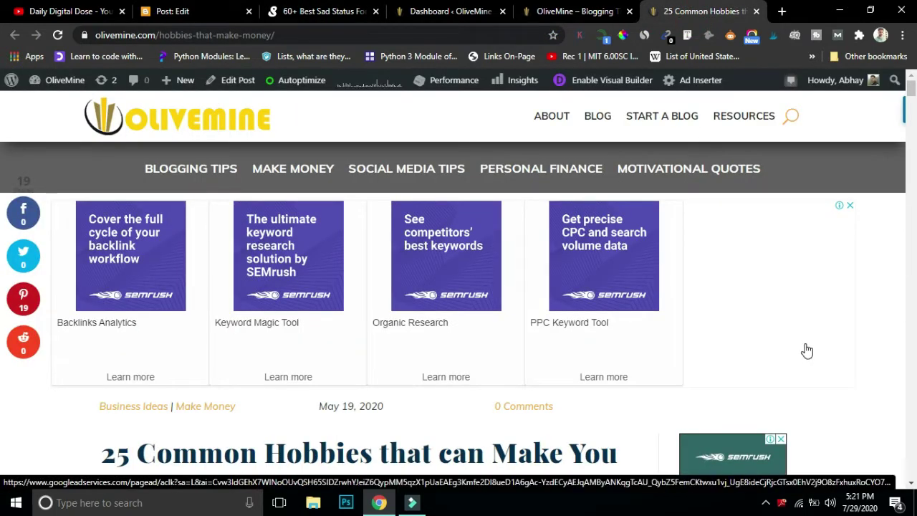
pyautogui.click(557, 12)
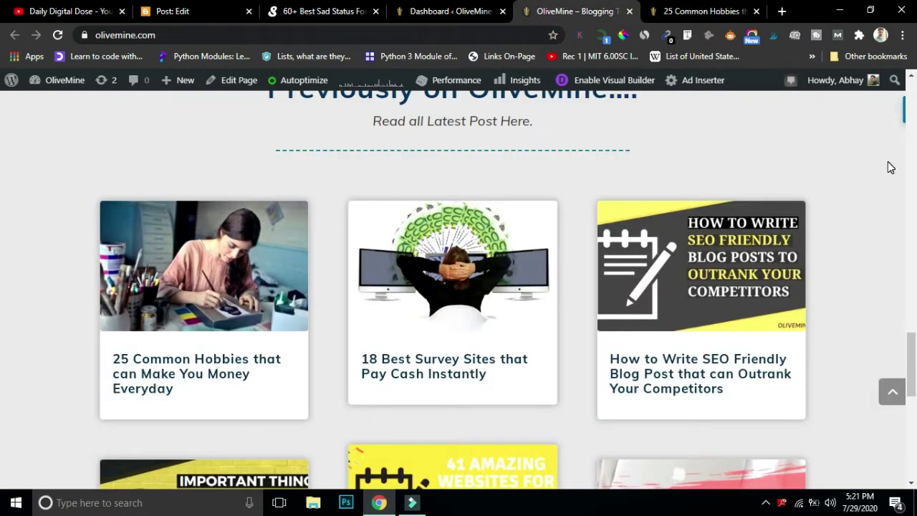
pyautogui.moveTo(911, 357)
pyautogui.mouseDown()
pyautogui.moveTo(913, 96)
pyautogui.moveTo(912, 425)
pyautogui.moveTo(913, 360)
pyautogui.mouseUp()
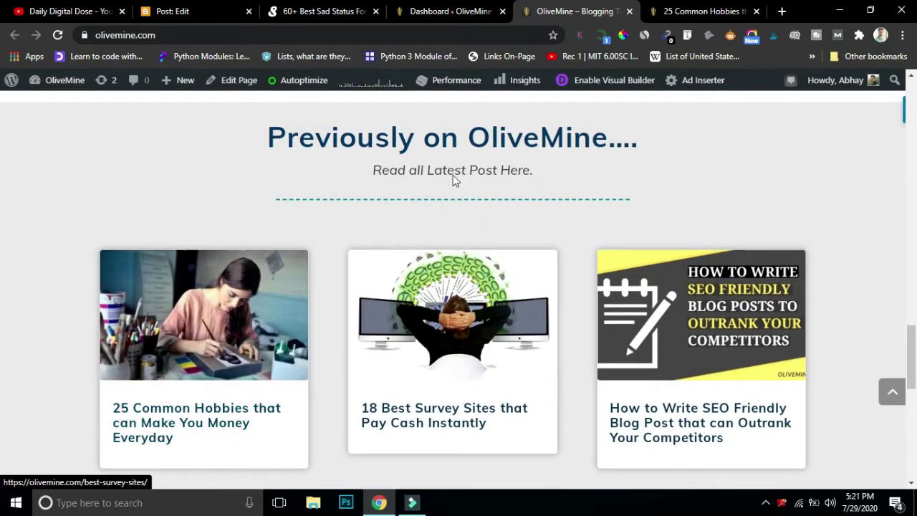
# Open the 25 Common Hobbies article and examine the guide link in its Blogging section.
pyautogui.click(686, 8)
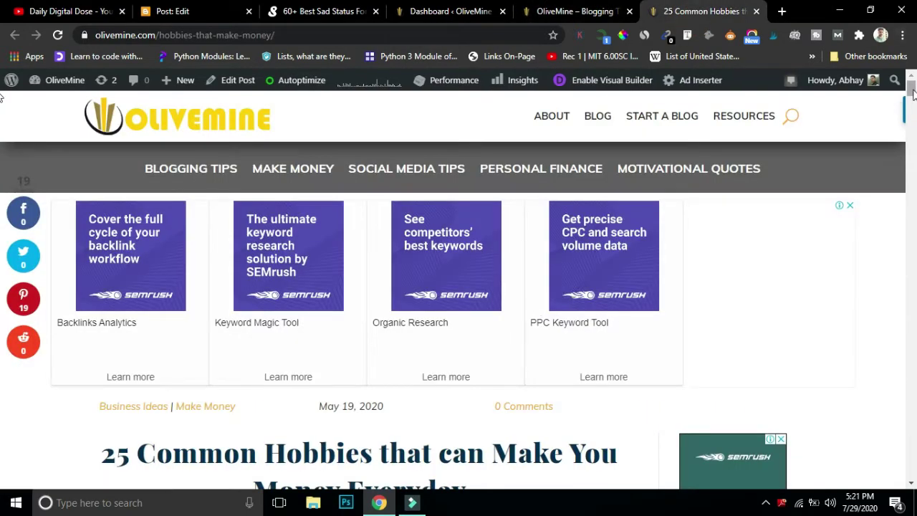
pyautogui.moveTo(912, 93)
pyautogui.mouseDown()
pyautogui.moveTo(911, 145)
pyautogui.moveTo(911, 100)
pyautogui.mouseUp()
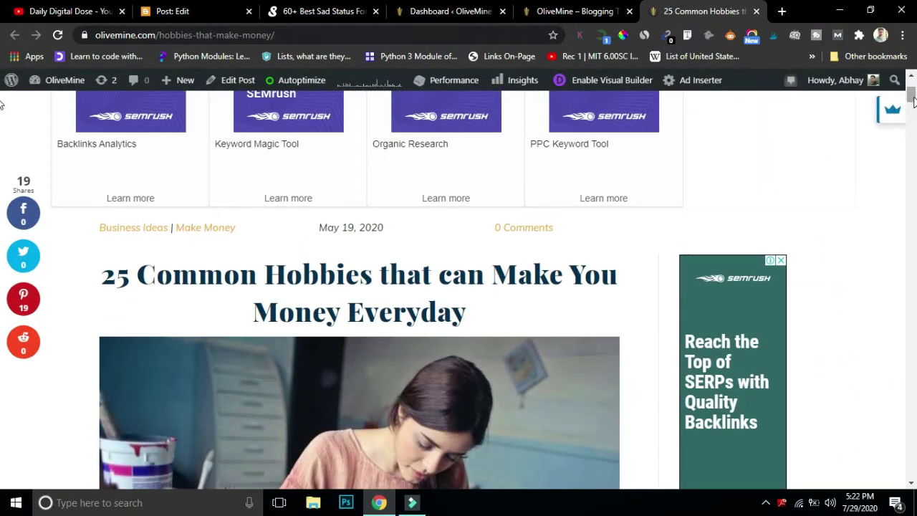
pyautogui.moveTo(912, 97); pyautogui.dragTo(911, 173)
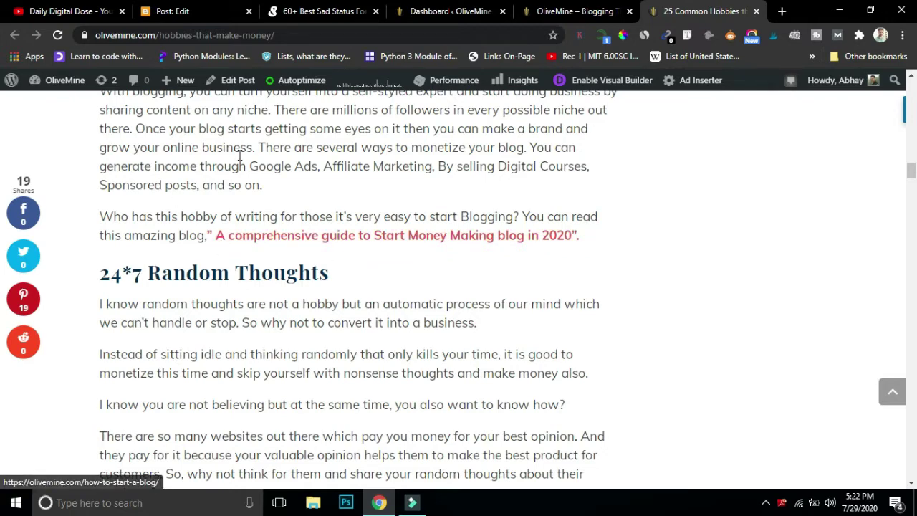
pyautogui.moveTo(911, 177); pyautogui.dragTo(912, 165)
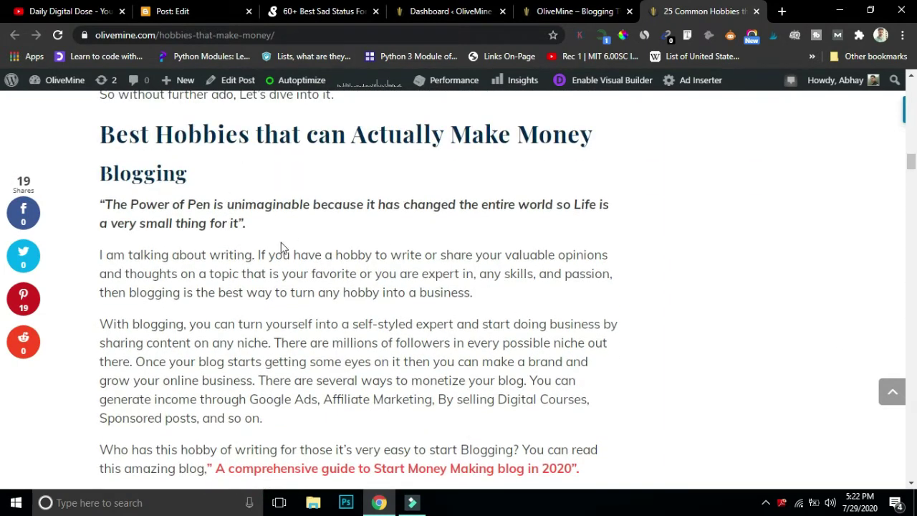
pyautogui.scroll(-1, 847, 182)
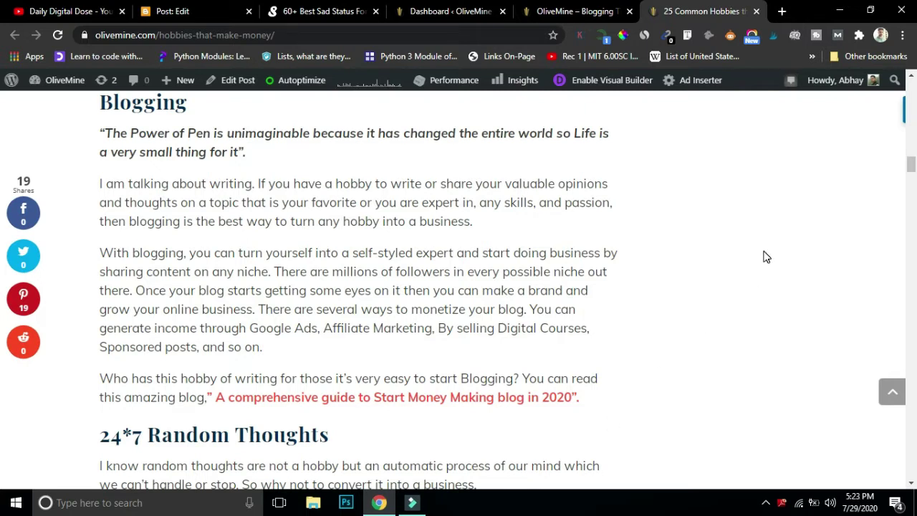
# Examine the survey site links in the article's 24*7 Random Thoughts section, highlighting the word "websites" as an example.
pyautogui.moveTo(912, 164); pyautogui.dragTo(912, 181)
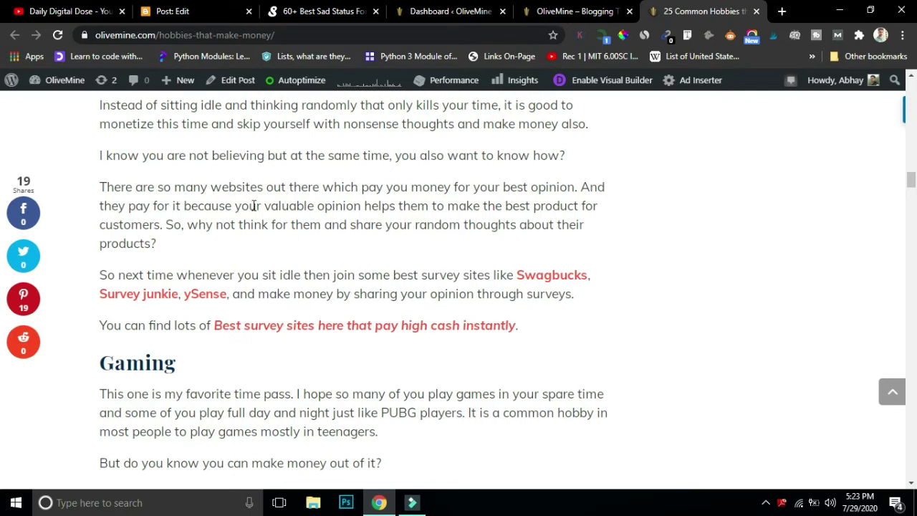
pyautogui.moveTo(212, 187); pyautogui.dragTo(264, 188)
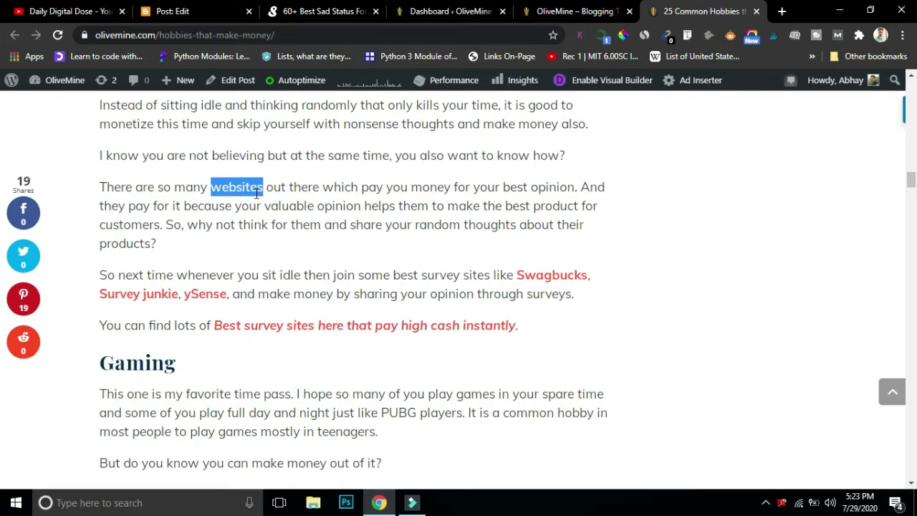
pyautogui.click(752, 308)
pyautogui.moveTo(910, 178); pyautogui.dragTo(910, 178)
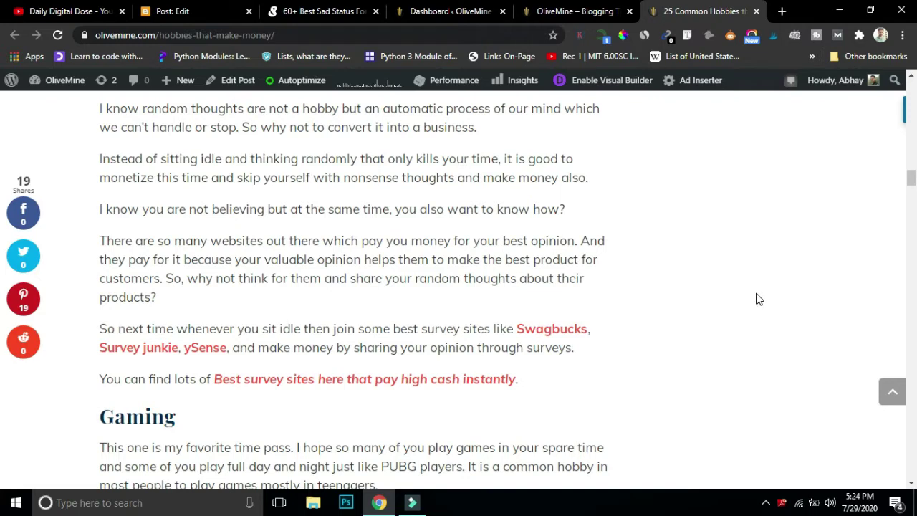
pyautogui.scroll(-2, 716, 286)
pyautogui.hotkey('ctrl', '3')
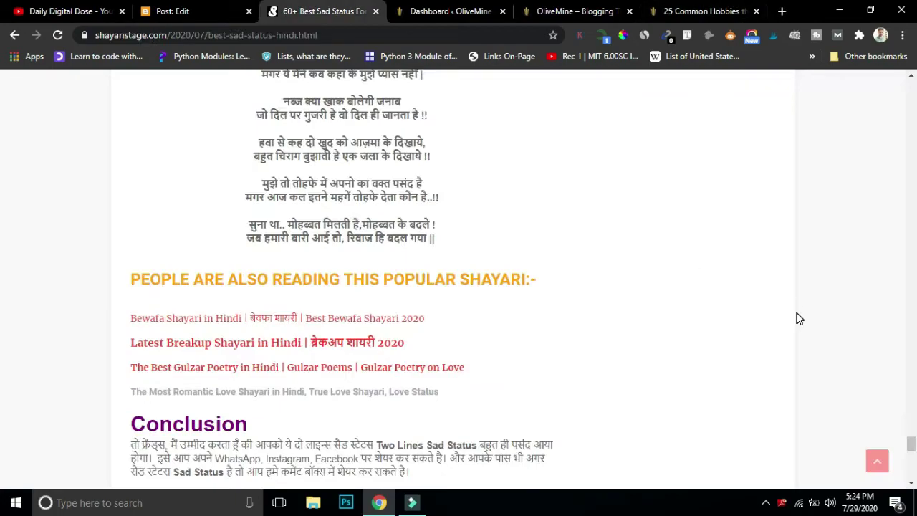
pyautogui.click(735, 19)
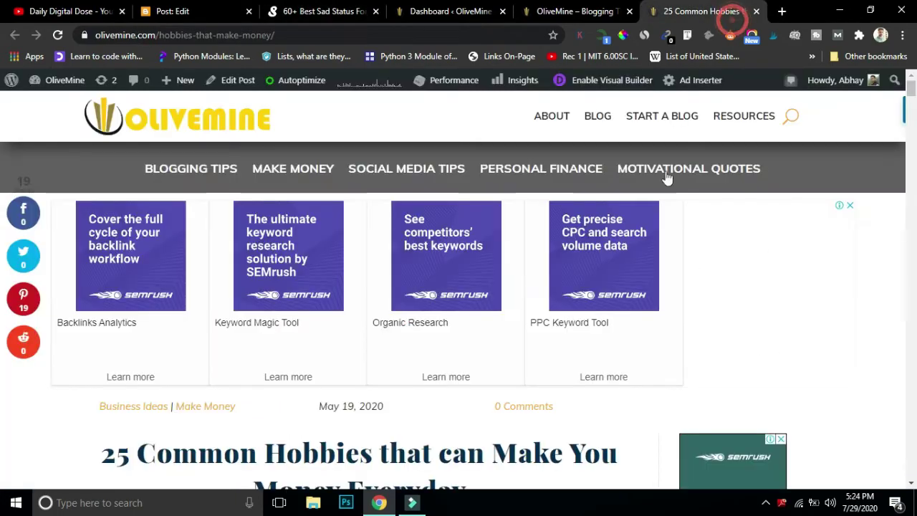
pyautogui.scroll(-5, 2, 118)
pyautogui.moveTo(916, 114); pyautogui.dragTo(916, 37)
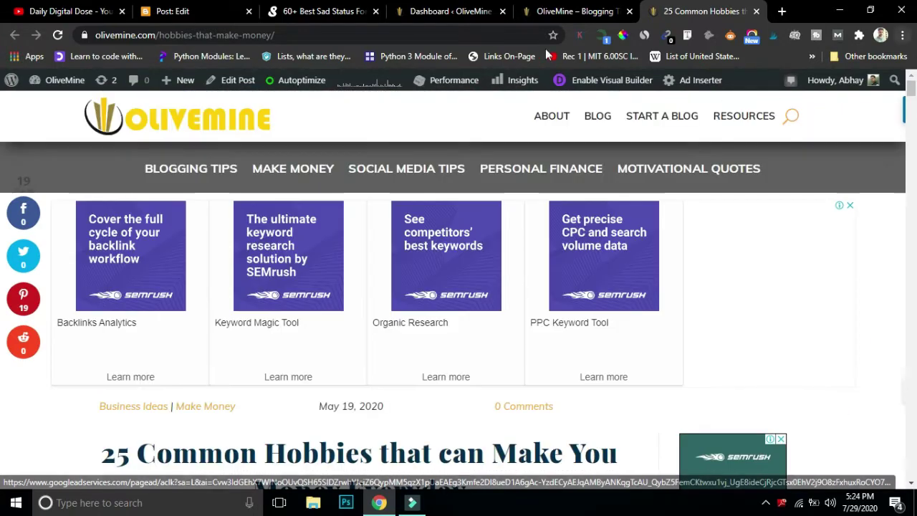
# Open the WhatsApp link in the published sad status article's introduction, view its Wikipedia page, and return to the article.
pyautogui.click(317, 10)
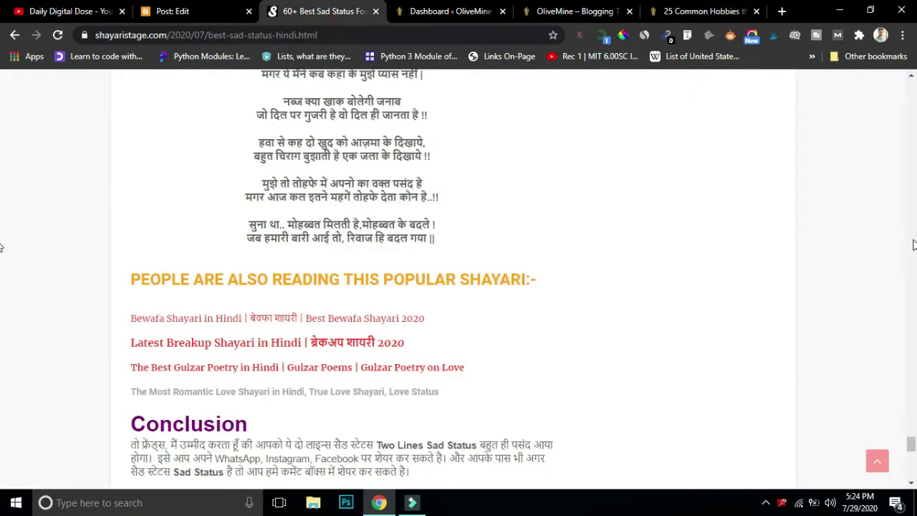
pyautogui.moveTo(911, 444); pyautogui.dragTo(913, 66)
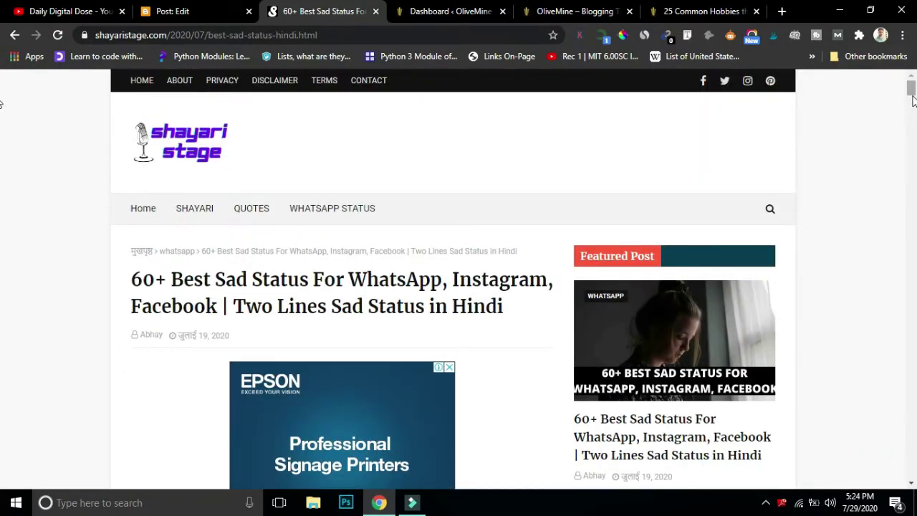
pyautogui.moveTo(912, 99); pyautogui.dragTo(790, 112)
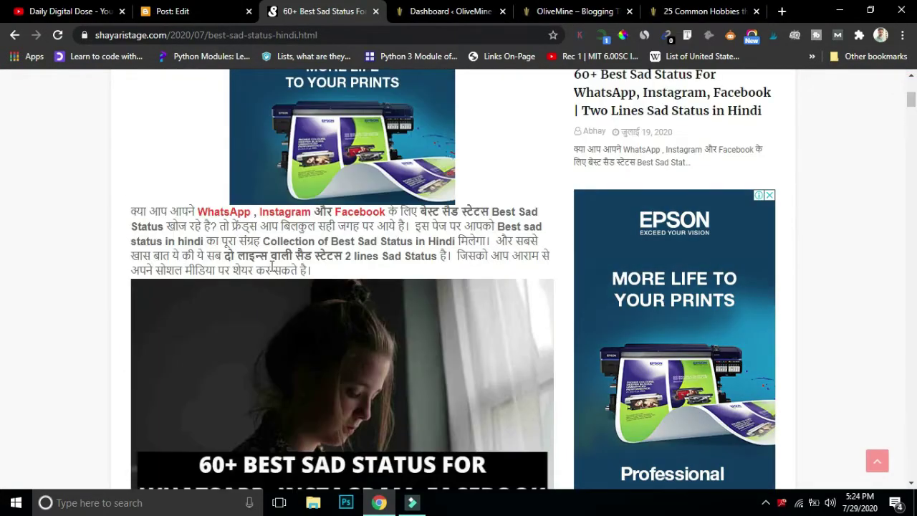
pyautogui.click(223, 213)
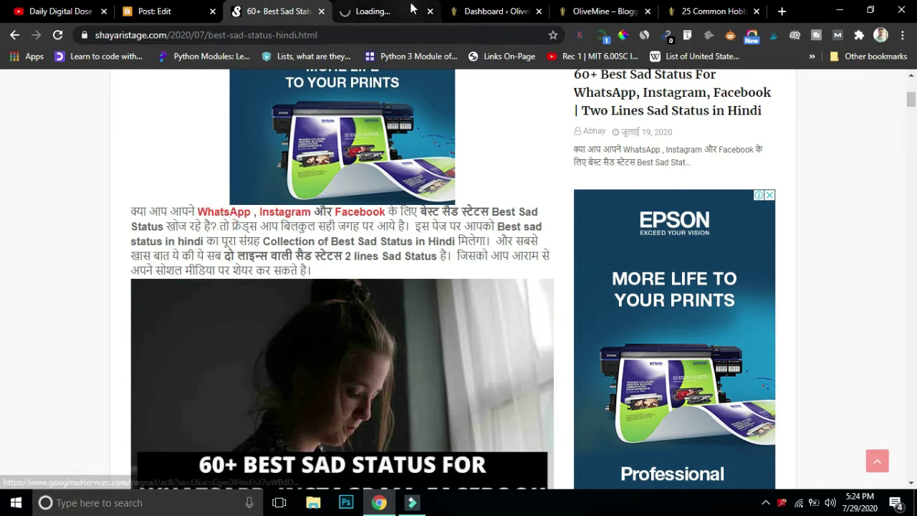
pyautogui.click(412, 11)
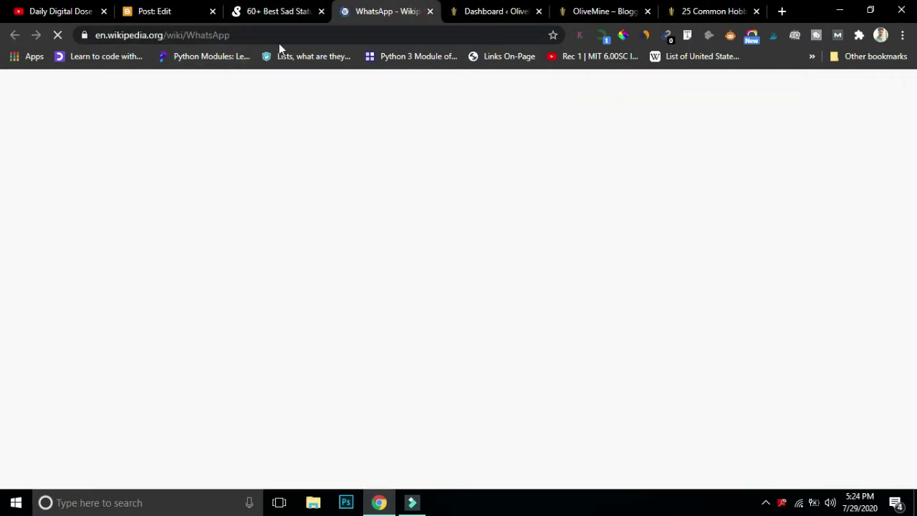
pyautogui.click(266, 8)
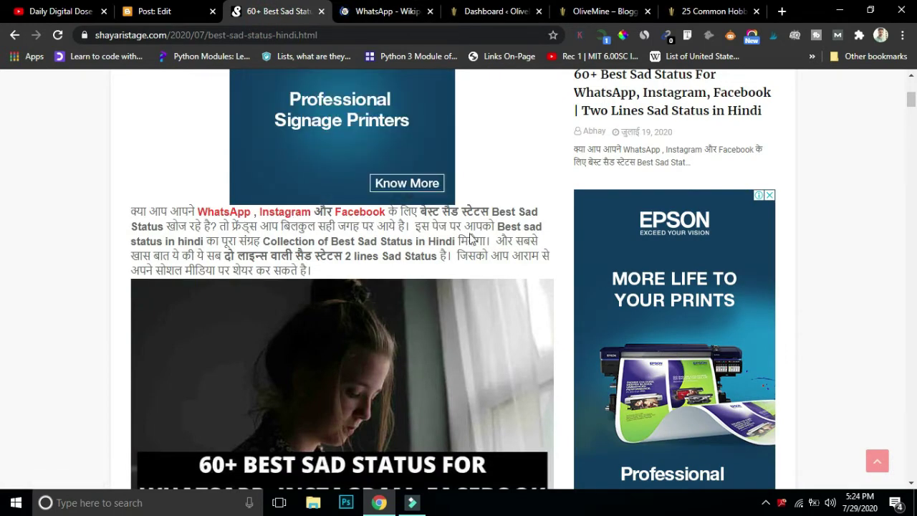
# Highlight the words "Sad Shayari" in the paragraph below the article's main image as an example of link text.
pyautogui.moveTo(911, 101)
pyautogui.mouseDown()
pyautogui.moveTo(911, 132)
pyautogui.moveTo(915, 100)
pyautogui.moveTo(916, 115)
pyautogui.mouseUp()
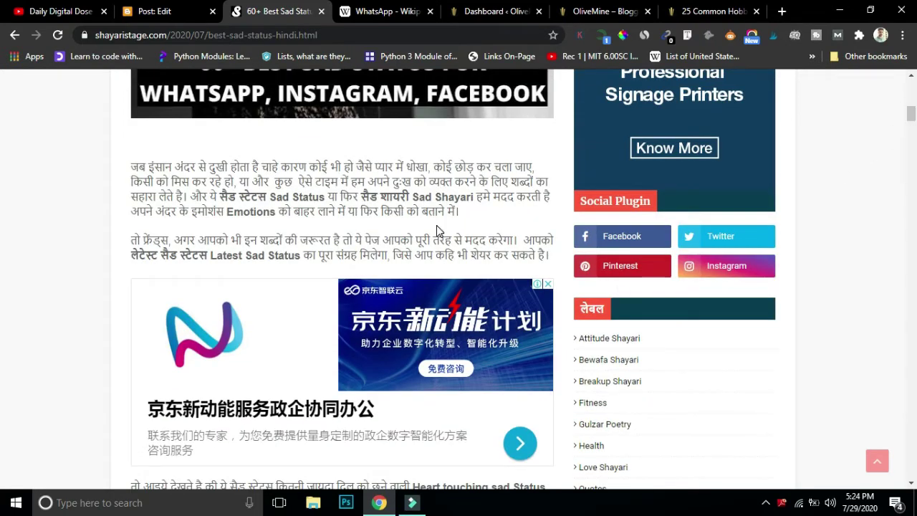
pyautogui.moveTo(413, 196); pyautogui.dragTo(476, 199)
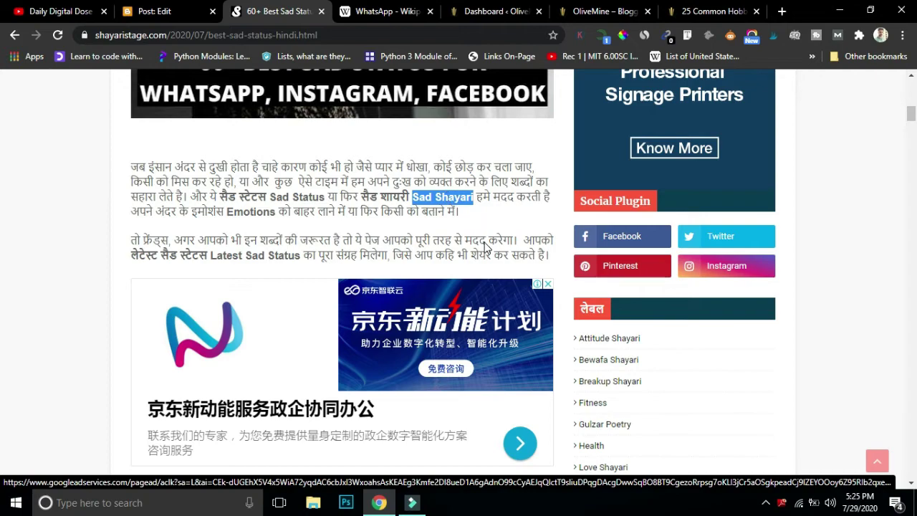
pyautogui.scroll(5, 863, 131)
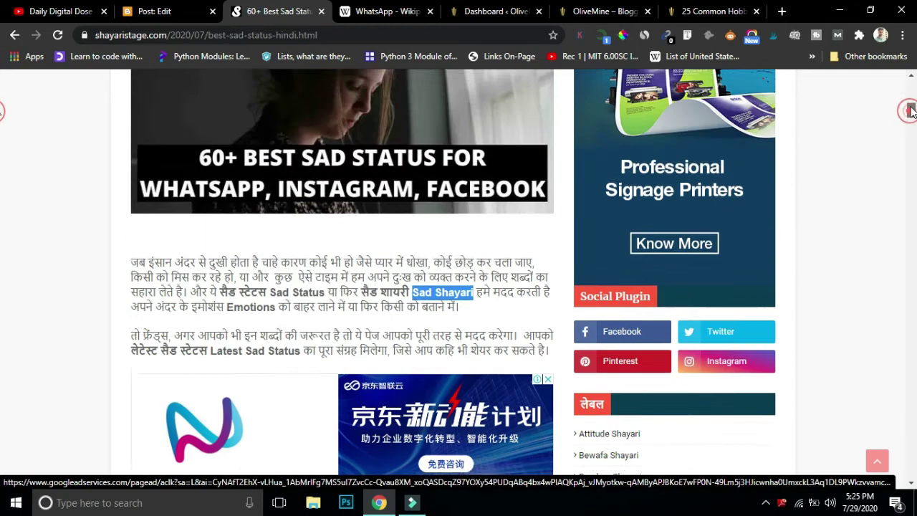
# Show the web address of the WhatsApp Wikipedia page and go back to the sad status article.
pyautogui.click(381, 11)
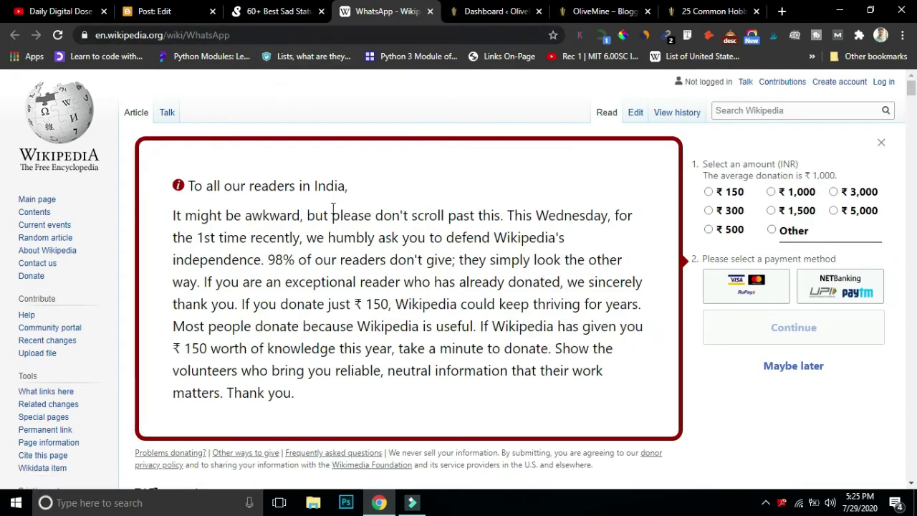
pyautogui.click(247, 35)
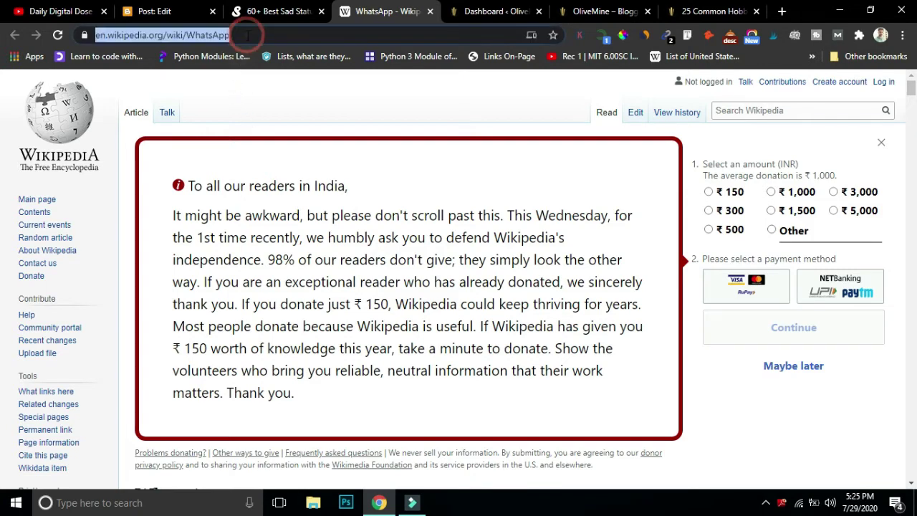
pyautogui.click(278, 12)
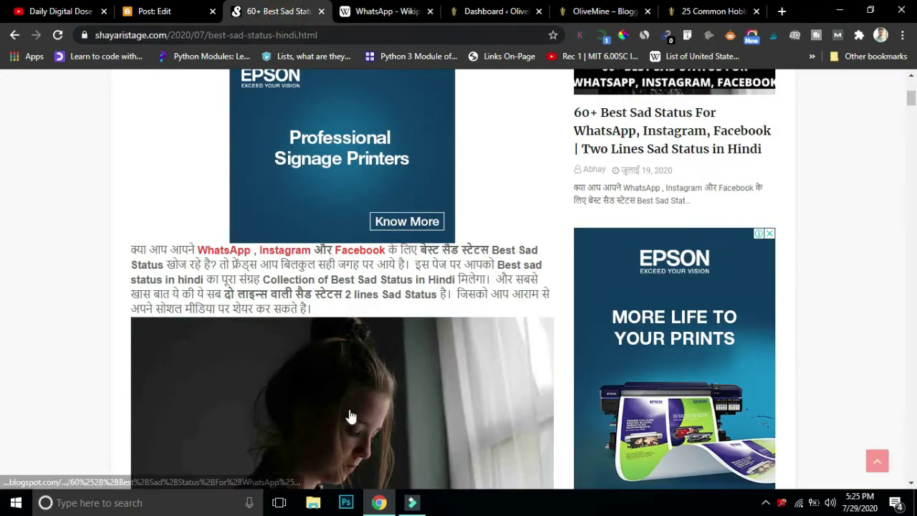
# Examine the related post links under the "People are also reading this popular shayari" heading and return to the Blogger post editor.
pyautogui.moveTo(910, 98); pyautogui.dragTo(913, 453)
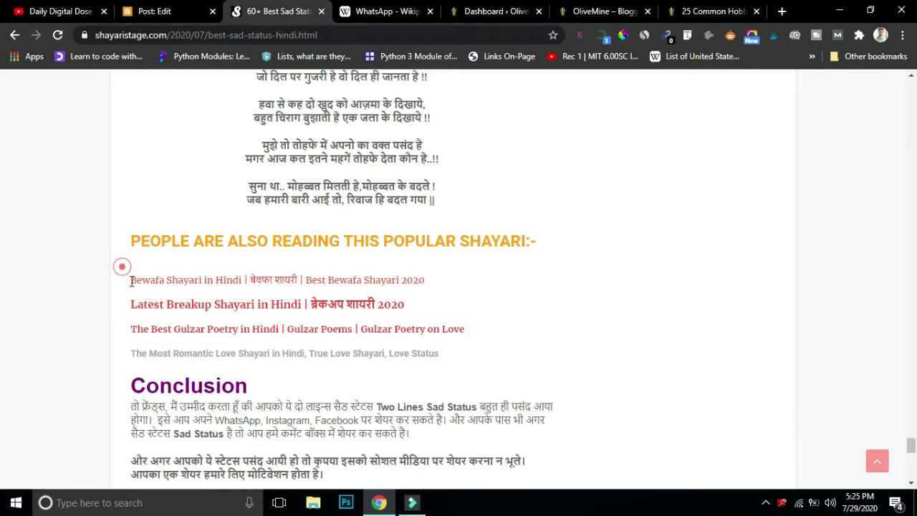
pyautogui.moveTo(118, 269); pyautogui.dragTo(215, 345)
pyautogui.click(469, 350)
pyautogui.click(179, 8)
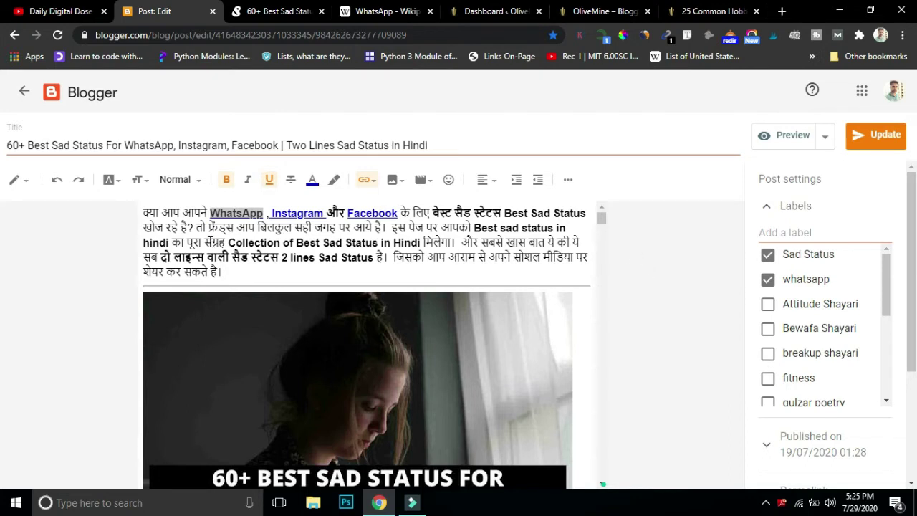
pyautogui.click(676, 270)
pyautogui.moveTo(210, 213); pyautogui.dragTo(263, 214)
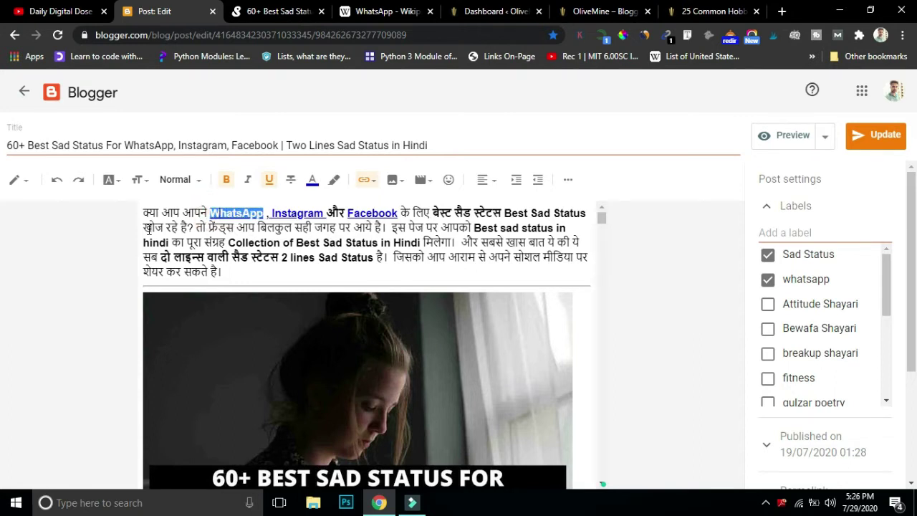
pyautogui.press('BackSpace')
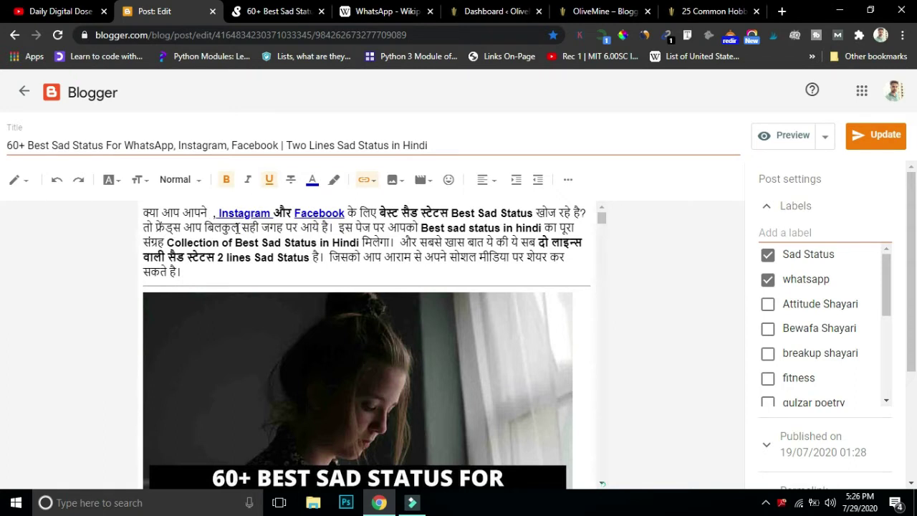
pyautogui.hotkey('ctrl', 'z')
# Open the link settings for the word "WhatsApp" in the post's introduction.
pyautogui.moveTo(210, 212); pyautogui.dragTo(259, 212)
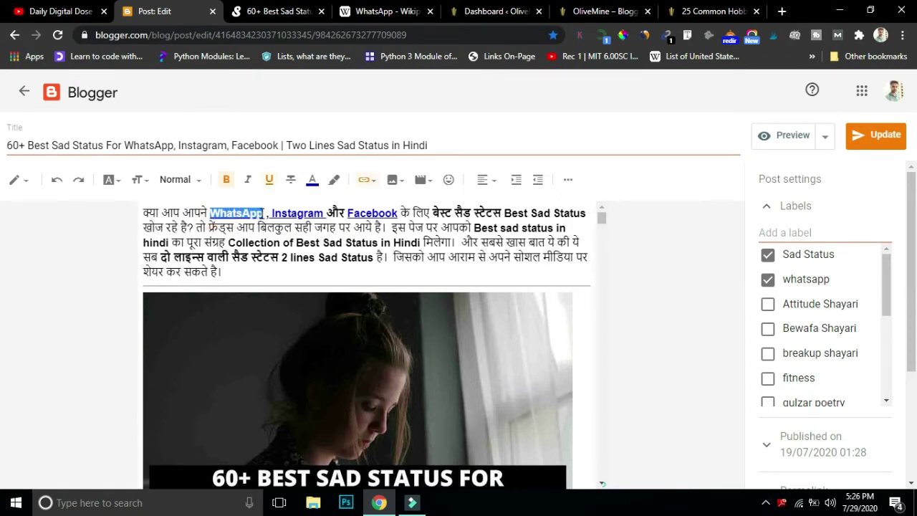
pyautogui.click(373, 184)
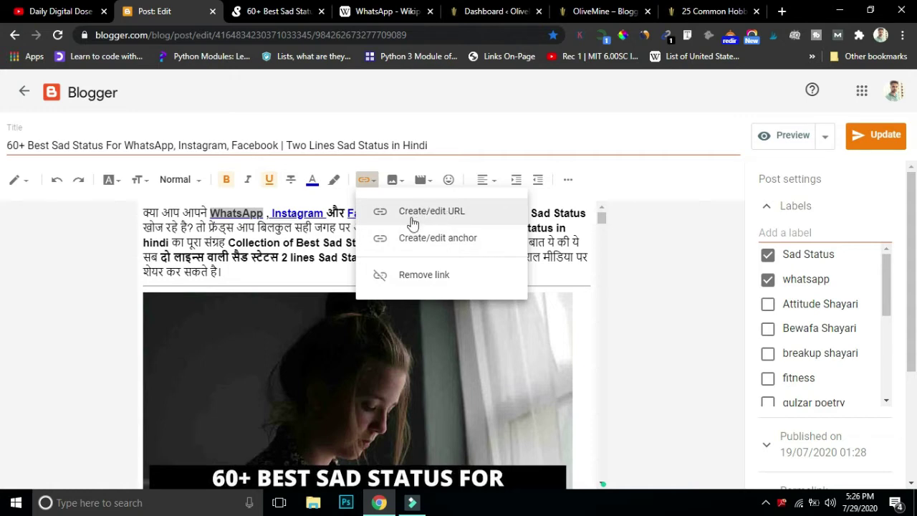
pyautogui.click(438, 216)
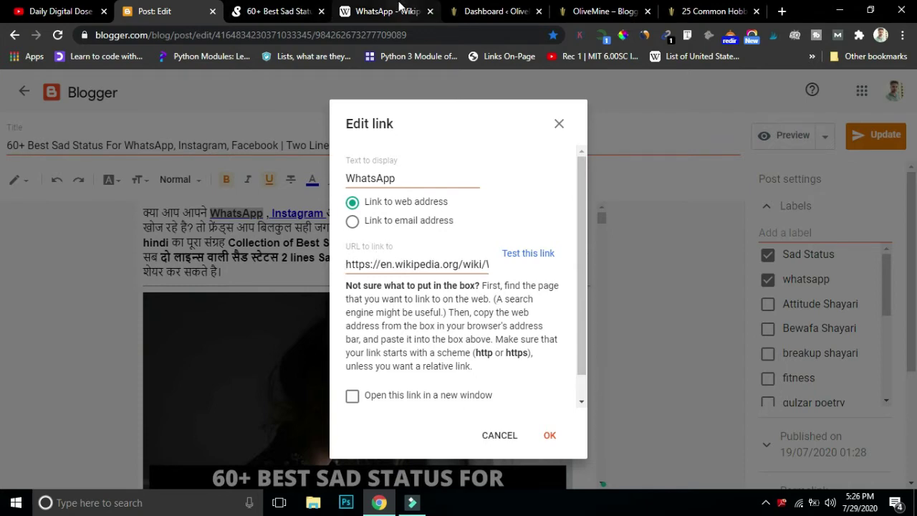
# View the WhatsApp Wikipedia page as the source of the link's web address and return to the link settings.
pyautogui.click(396, 10)
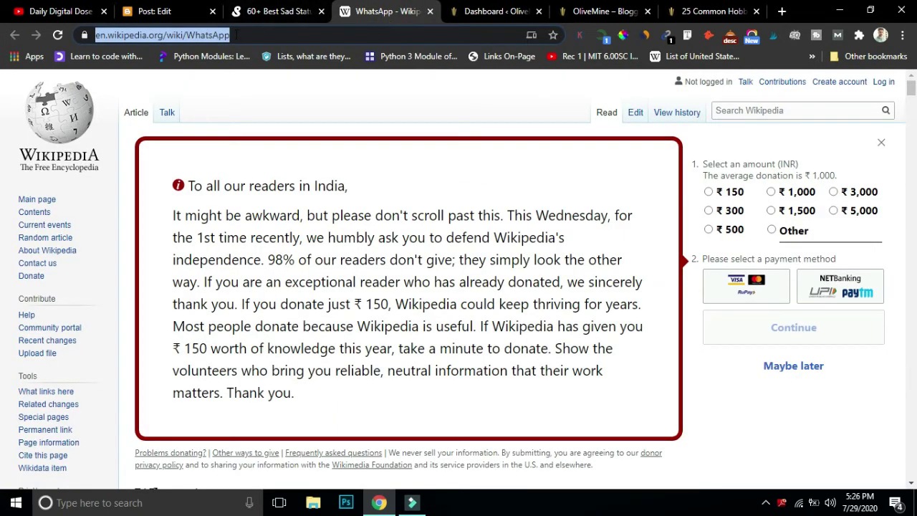
pyautogui.click(243, 9)
pyautogui.click(365, 11)
pyautogui.click(150, 11)
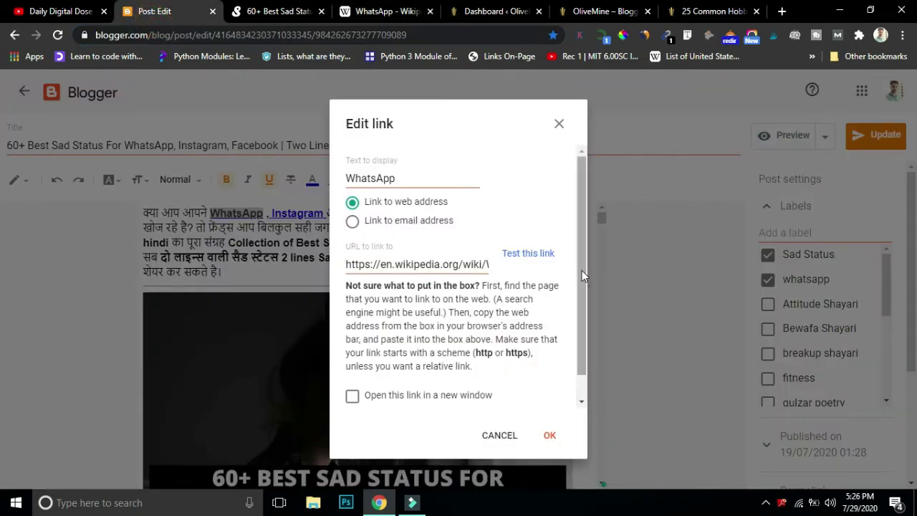
# Set the WhatsApp link to open in a new window and apply the link settings.
pyautogui.moveTo(581, 276); pyautogui.dragTo(583, 341)
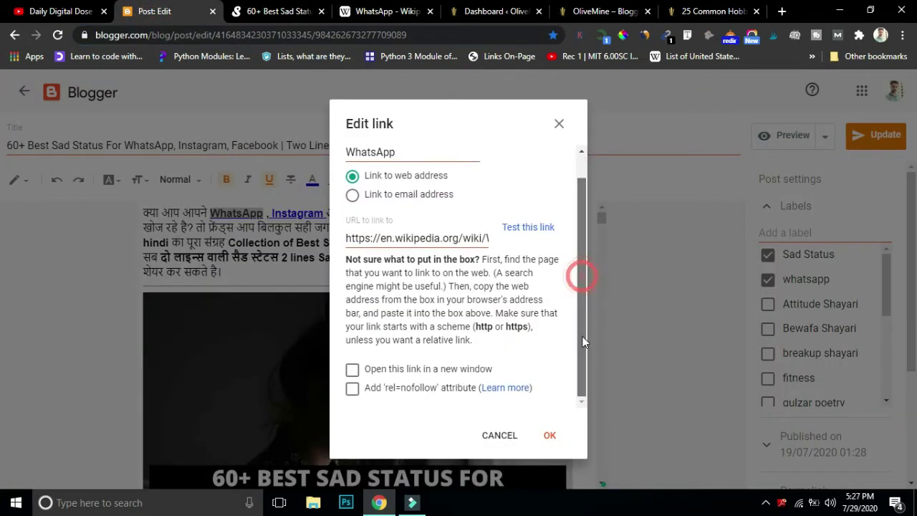
pyautogui.click(352, 371)
pyautogui.click(550, 437)
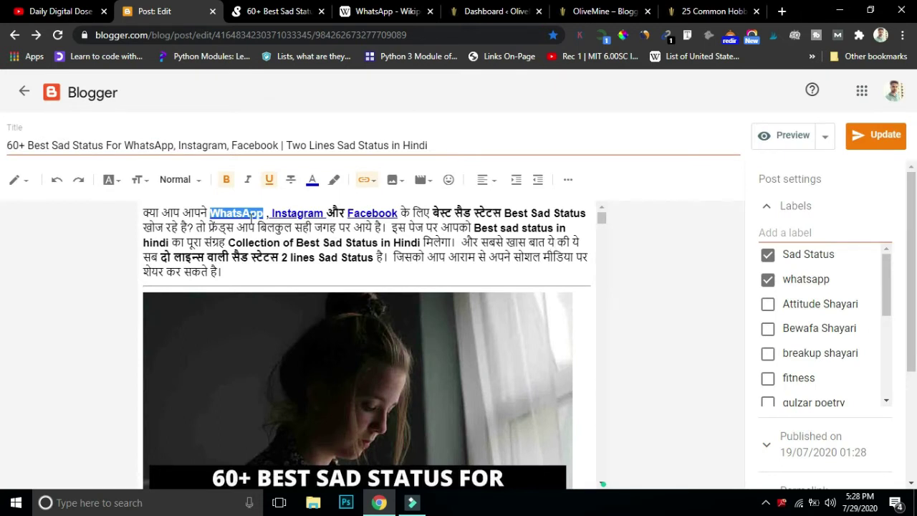
# Start adding a web link to the words "Two Lines Sad Status" in the Conclusion paragraph.
pyautogui.scroll(-1, 914, 195)
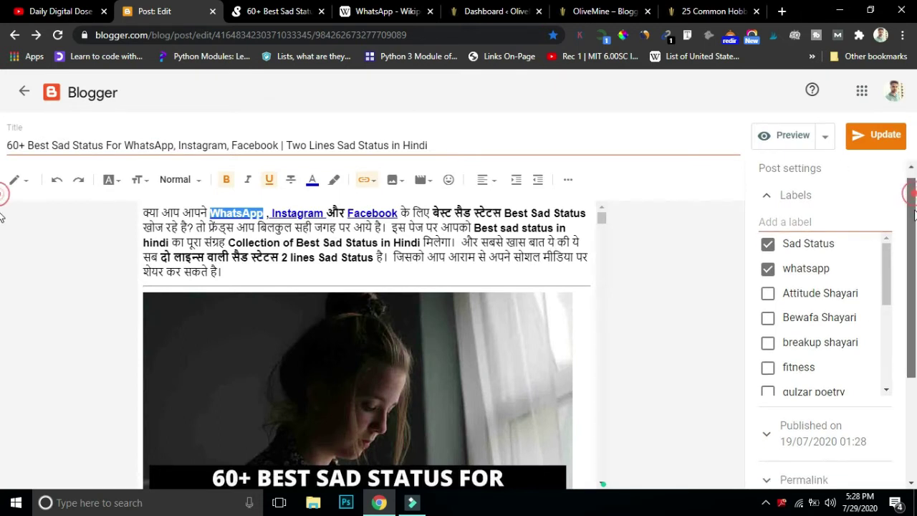
pyautogui.moveTo(600, 214); pyautogui.dragTo(598, 480)
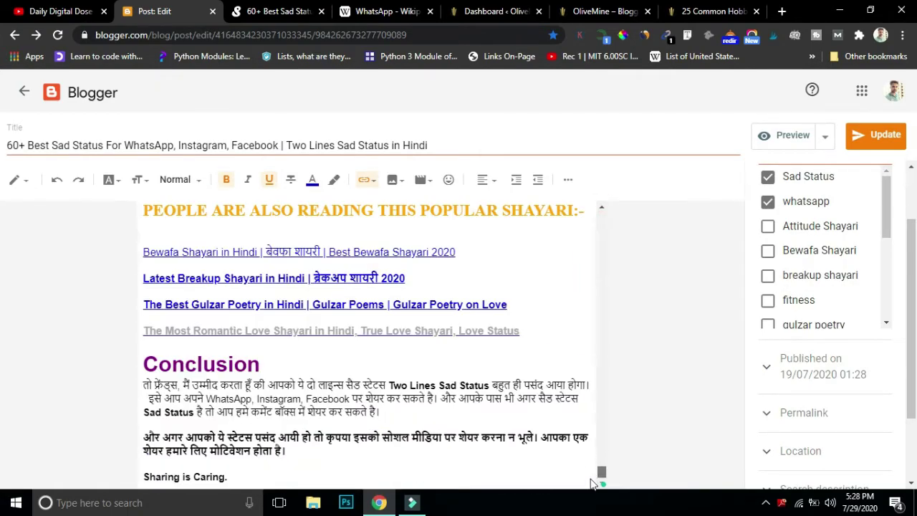
pyautogui.moveTo(385, 383); pyautogui.dragTo(491, 387)
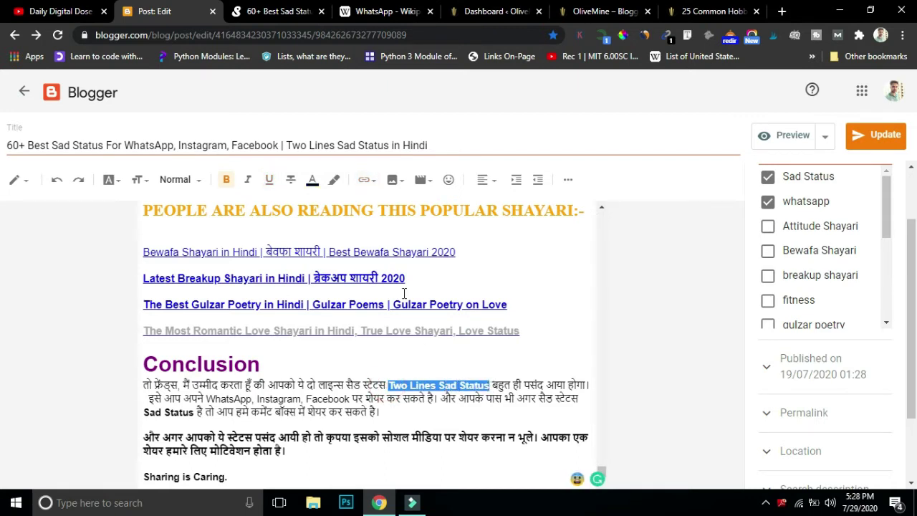
pyautogui.click(372, 181)
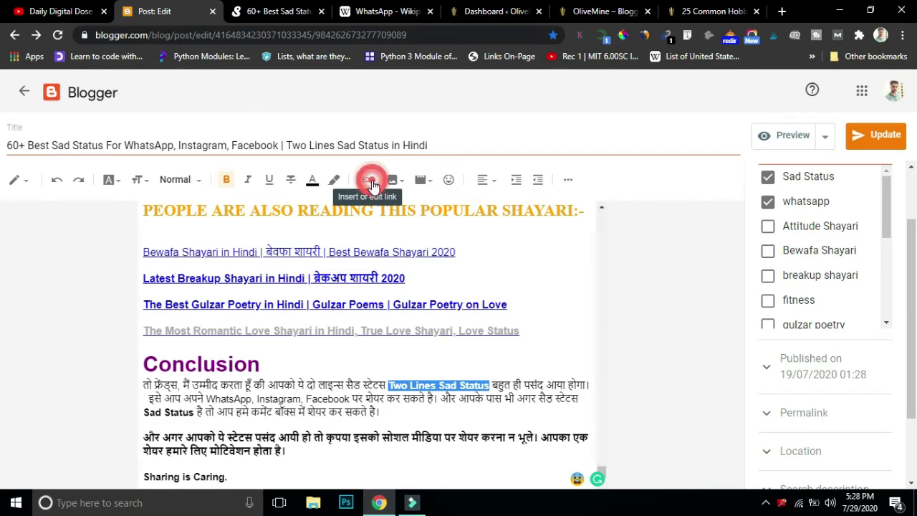
pyautogui.click(444, 212)
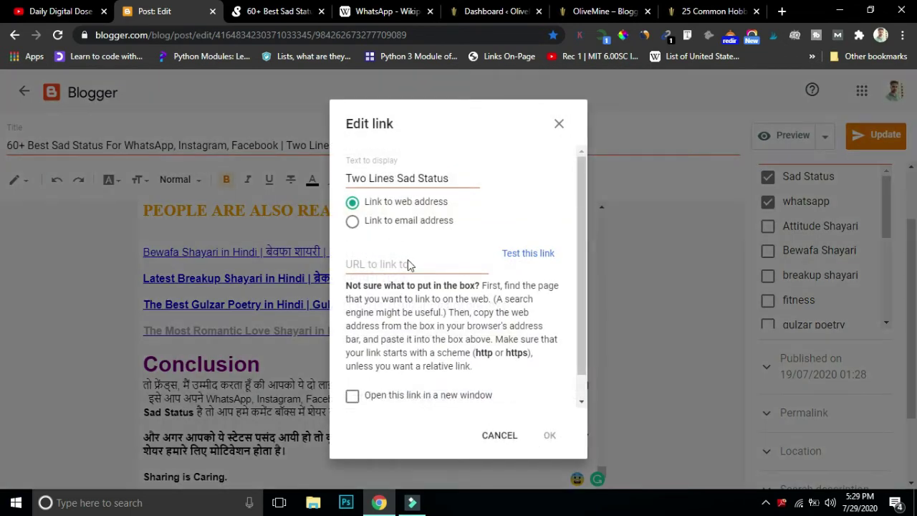
pyautogui.click(406, 264)
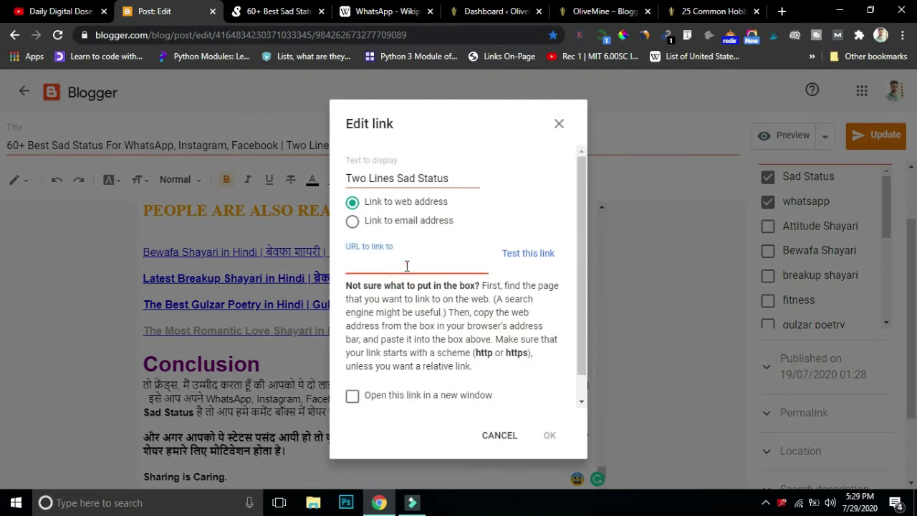
# Fill in the published sad status article's address as the link's URL and close the link settings without applying them.
pyautogui.click(276, 11)
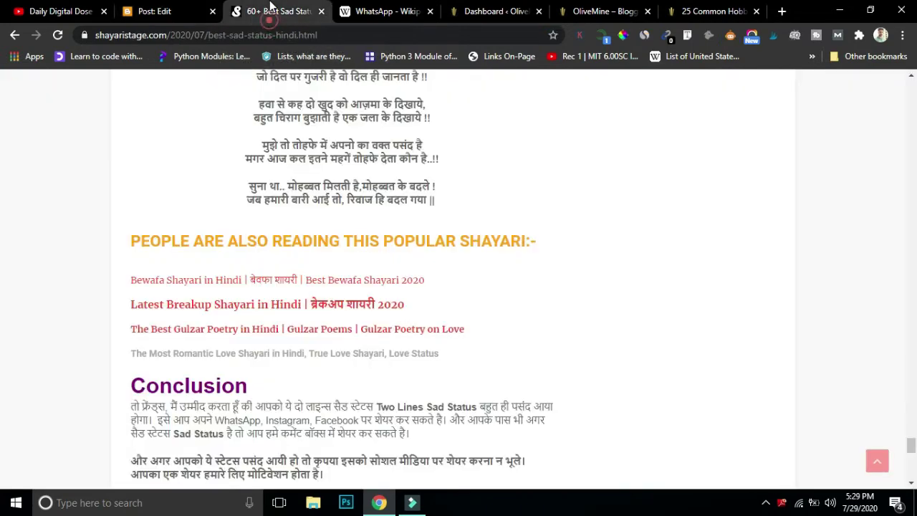
pyautogui.click(338, 39)
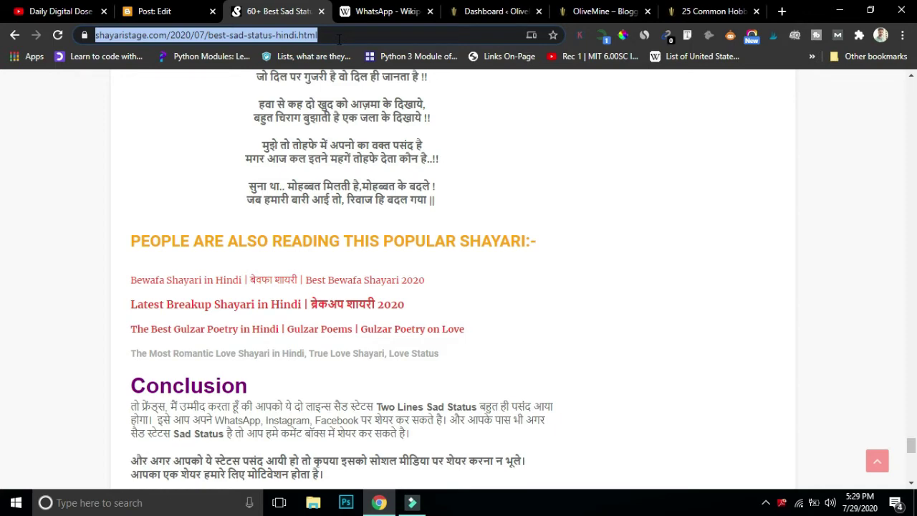
pyautogui.click(179, 11)
pyautogui.click(361, 264)
pyautogui.hotkey('ctrl', 'v')
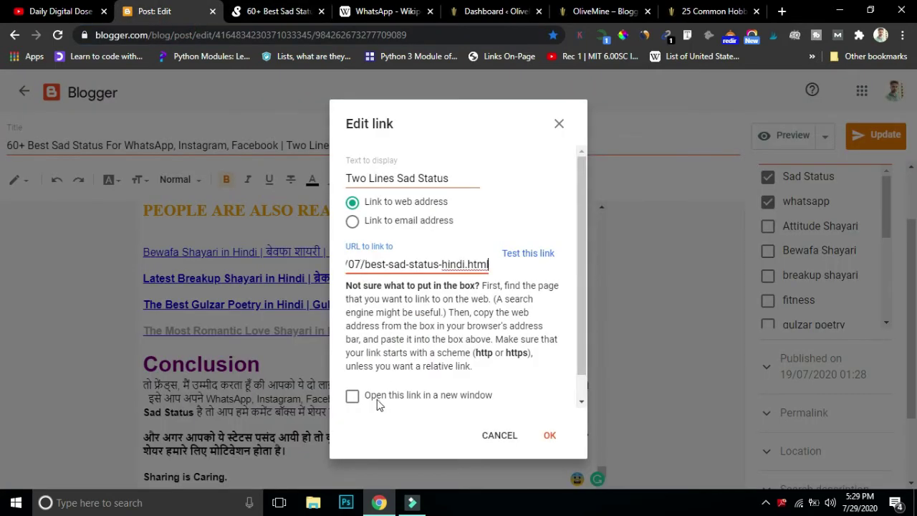
pyautogui.moveTo(579, 247); pyautogui.dragTo(577, 291)
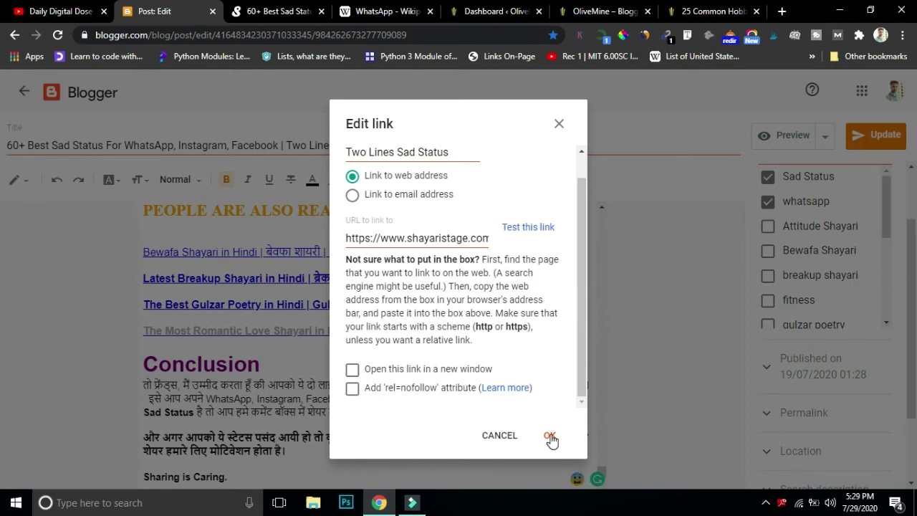
pyautogui.click(558, 123)
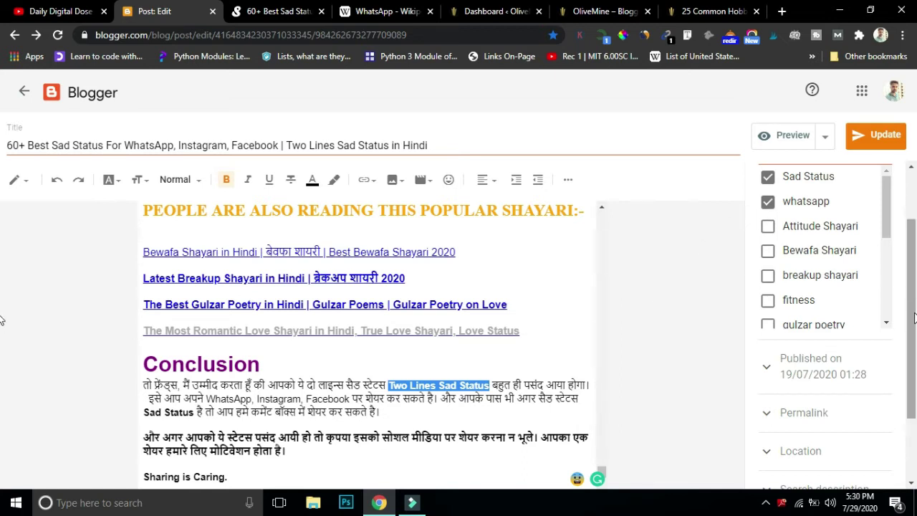
# Look through the published sad status article from its header down through the body and back to the introduction's links.
pyautogui.moveTo(916, 312); pyautogui.dragTo(916, 209)
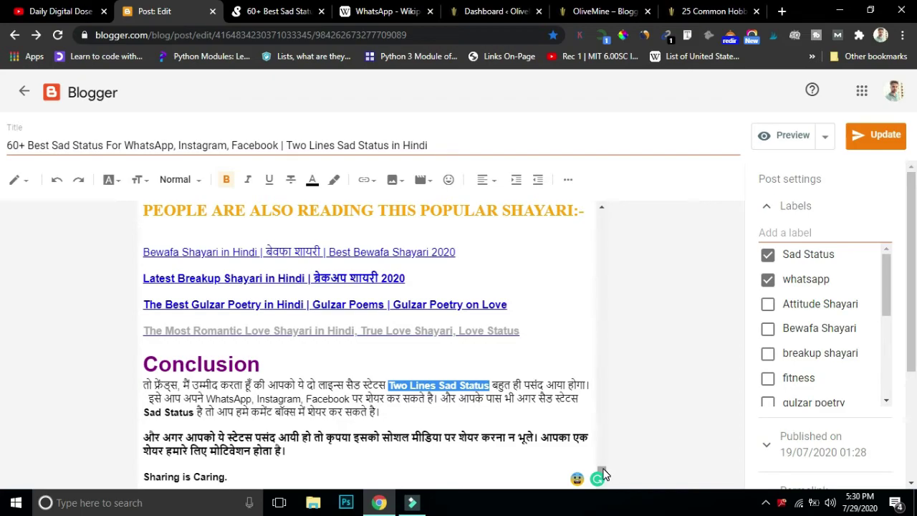
pyautogui.moveTo(602, 473); pyautogui.dragTo(603, 211)
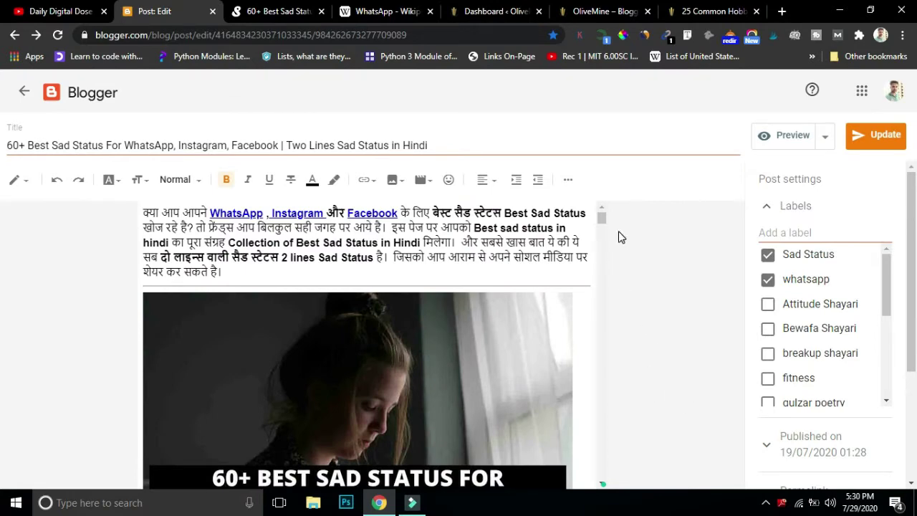
pyautogui.moveTo(600, 213); pyautogui.dragTo(604, 219)
pyautogui.click(271, 11)
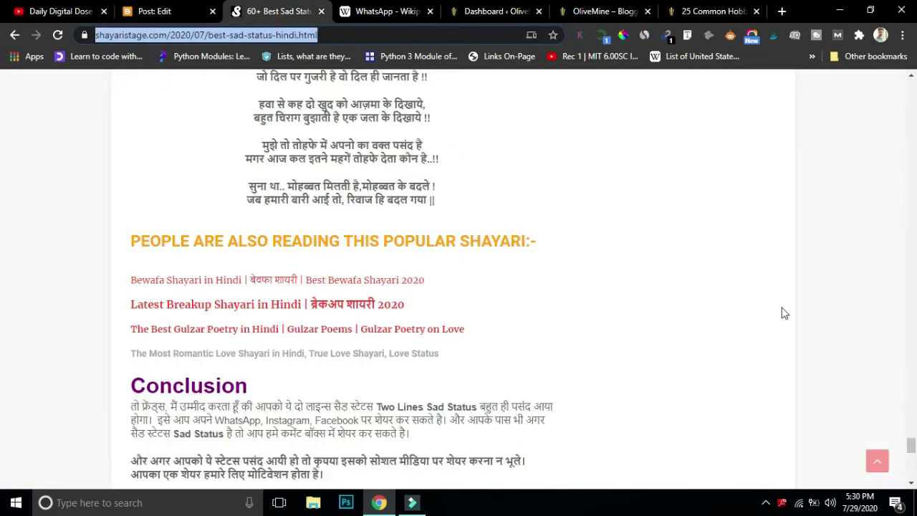
pyautogui.moveTo(910, 445); pyautogui.dragTo(902, 77)
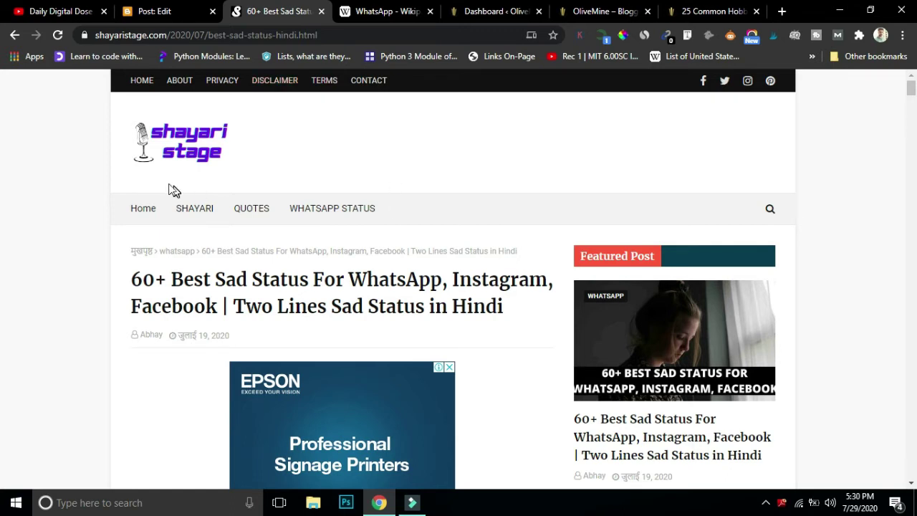
pyautogui.moveTo(118, 184); pyautogui.dragTo(265, 230)
pyautogui.click(265, 230)
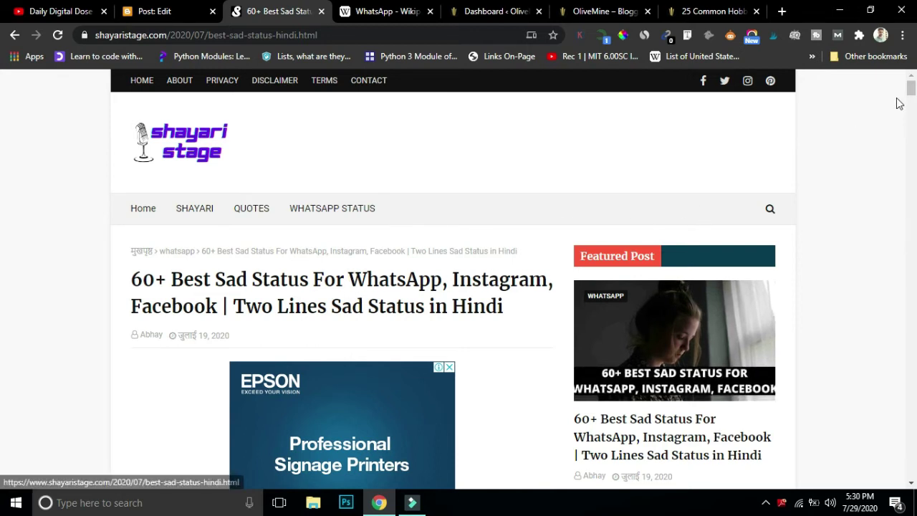
pyautogui.scroll(-5, 911, 100)
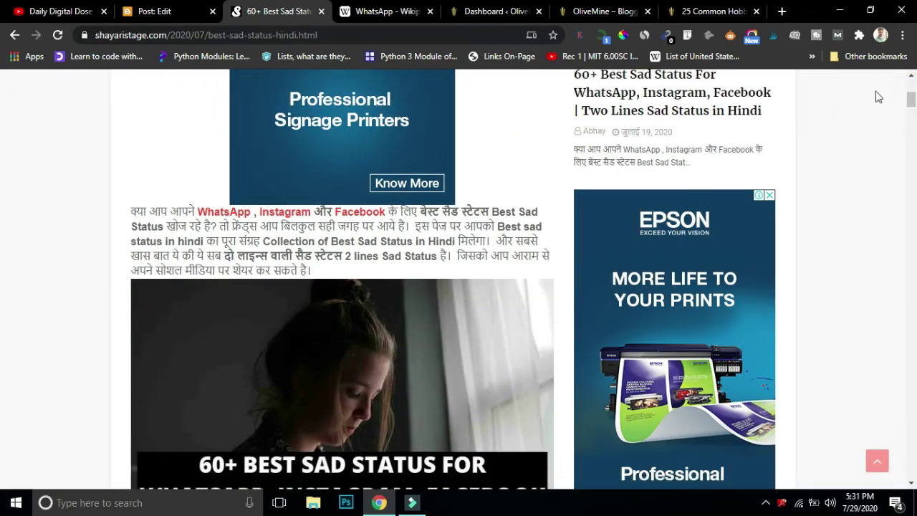
pyautogui.scroll(-20, 908, 288)
pyautogui.scroll(-20, 908, 288)
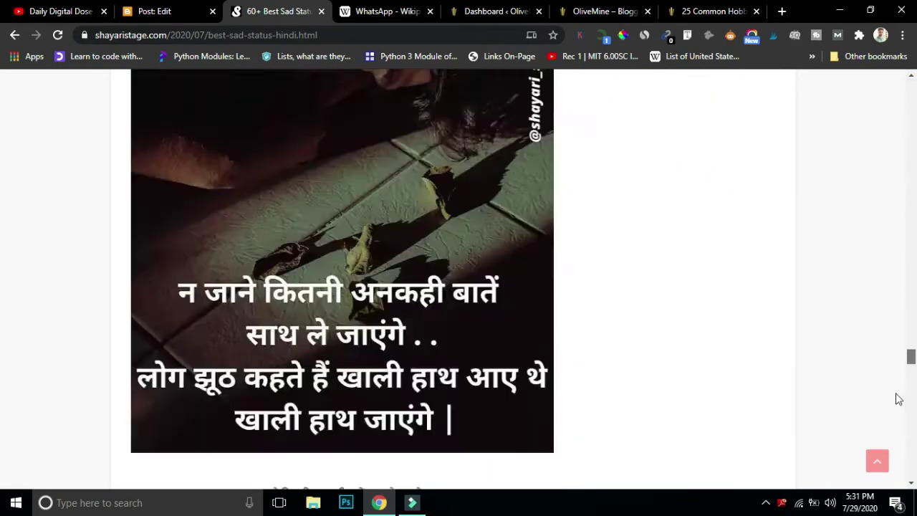
pyautogui.moveTo(895, 432); pyautogui.dragTo(913, 114)
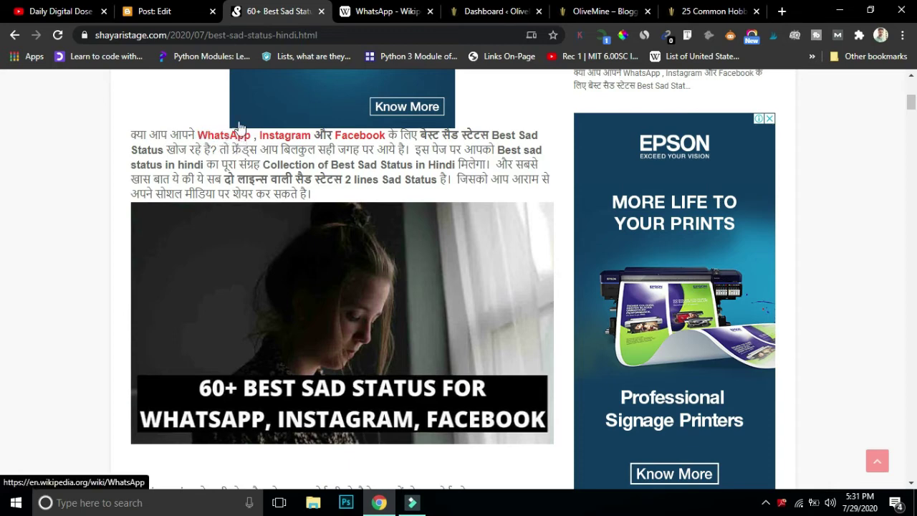
# View the WhatsApp Wikipedia page, then examine the related post links and Conclusion at the end of the Blogger post.
pyautogui.click(372, 5)
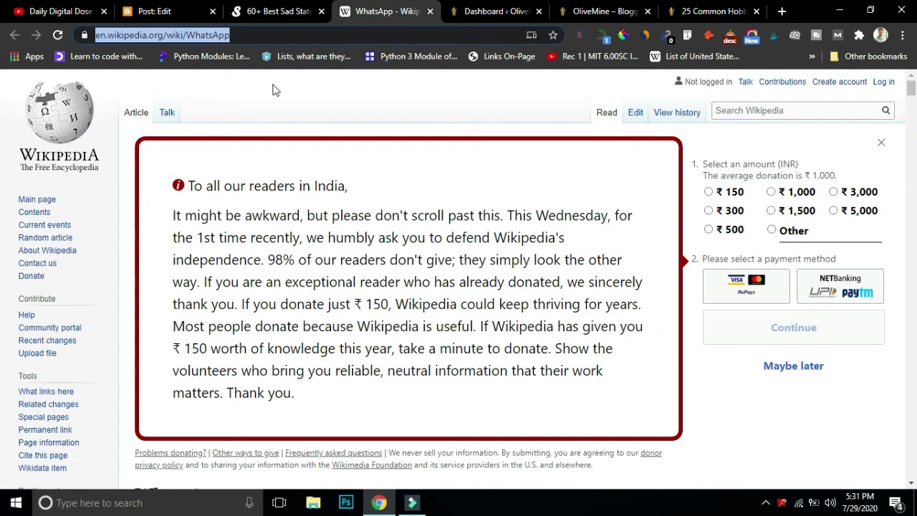
pyautogui.click(146, 7)
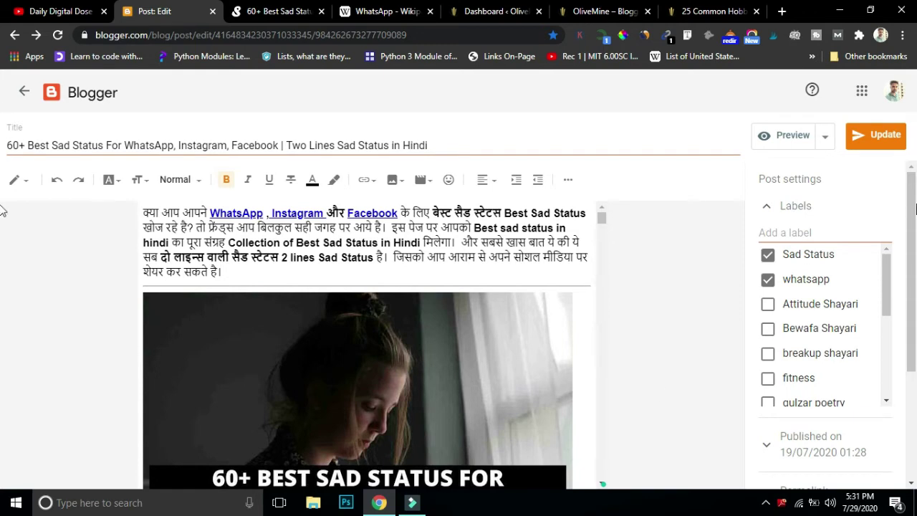
pyautogui.scroll(-1, 911, 266)
pyautogui.moveTo(602, 218); pyautogui.dragTo(604, 477)
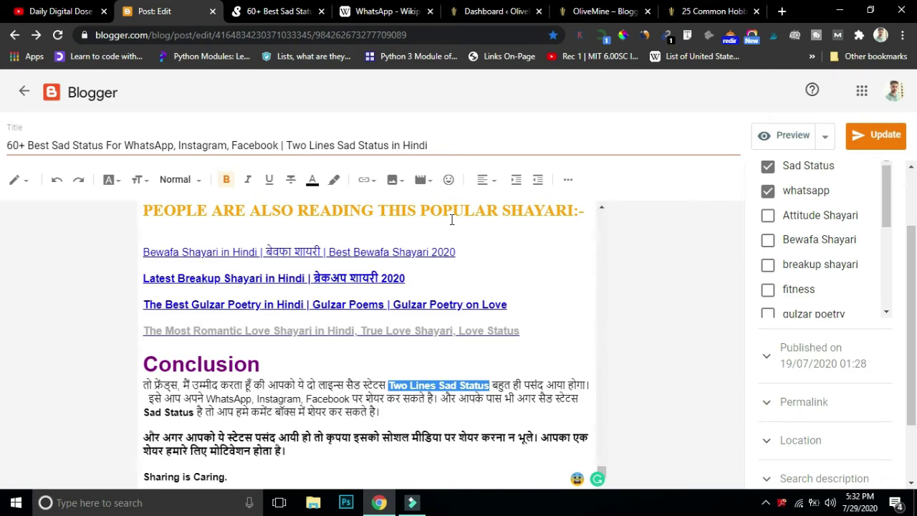
pyautogui.moveTo(600, 476); pyautogui.dragTo(607, 200)
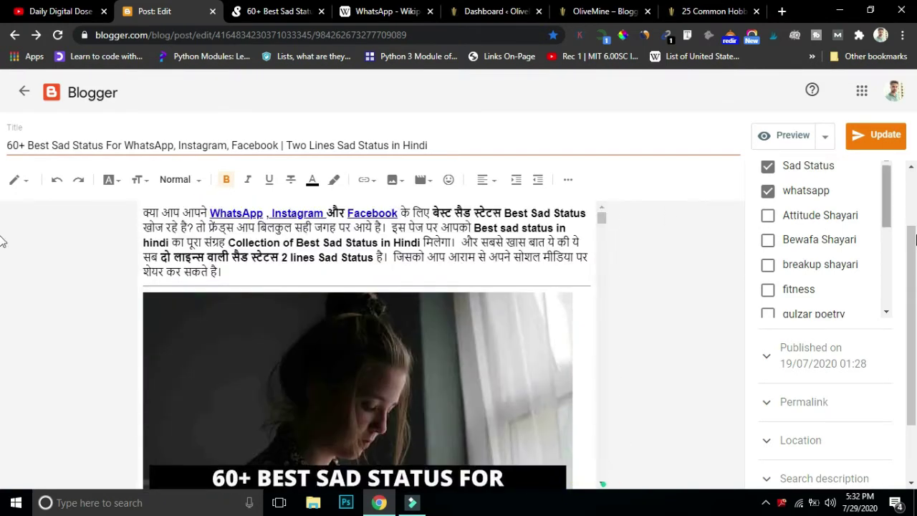
pyautogui.scroll(2, 913, 308)
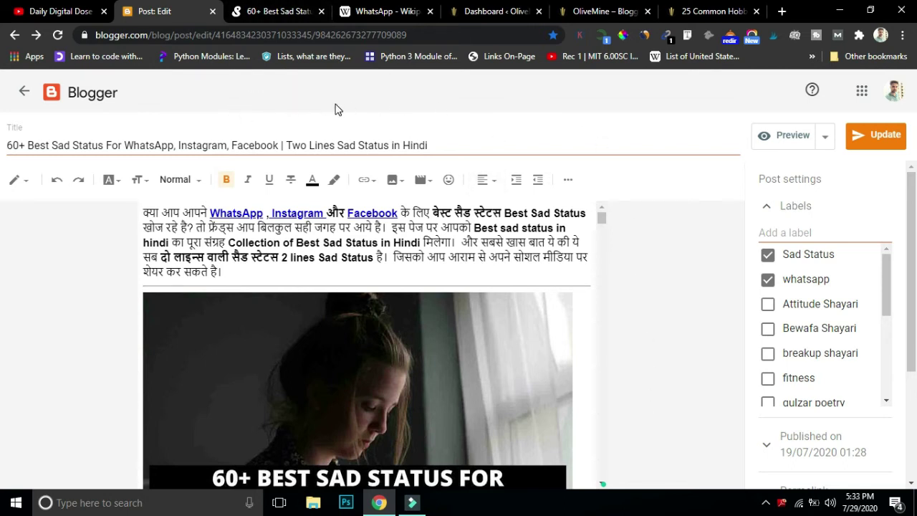
# Examine the internal link to the money making blog guide in OliveMine's 25 Common Hobbies article and switch to the OliveMine home page.
pyautogui.click(267, 13)
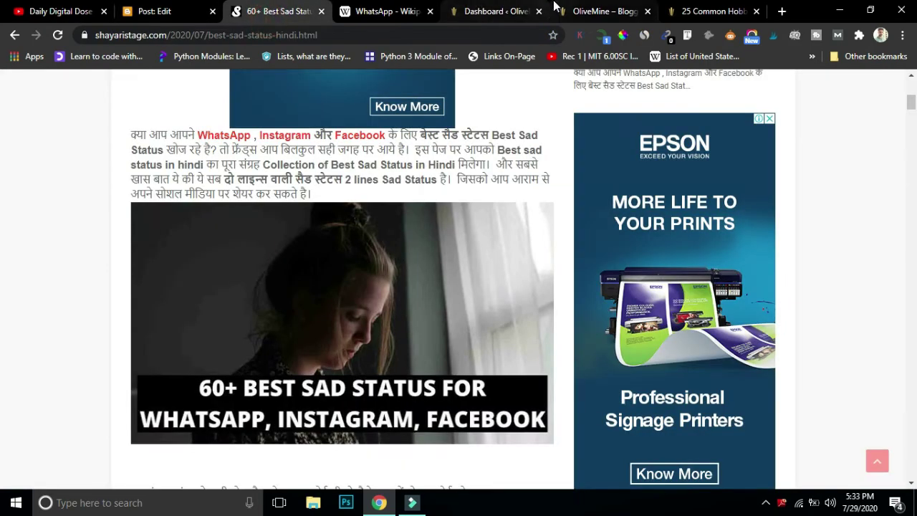
pyautogui.click(616, 11)
pyautogui.click(706, 7)
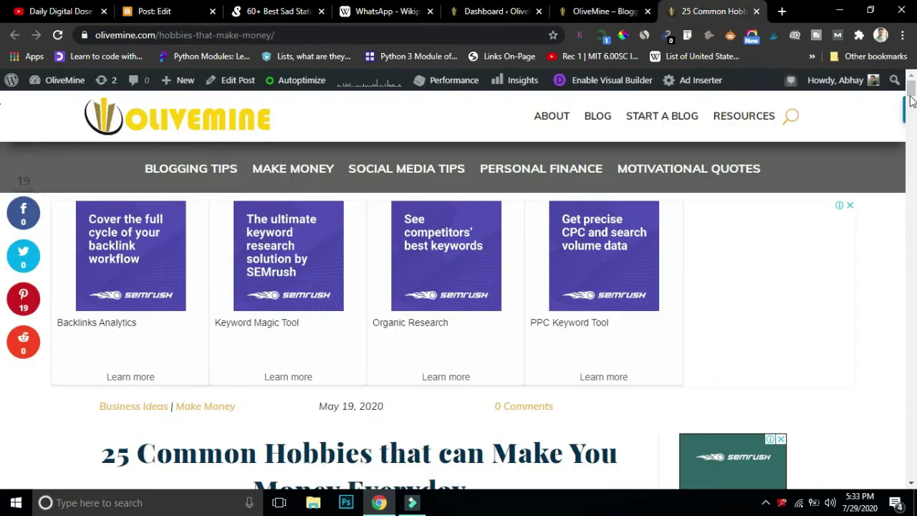
pyautogui.scroll(-10, 2, 143)
pyautogui.scroll(-10, 2, 148)
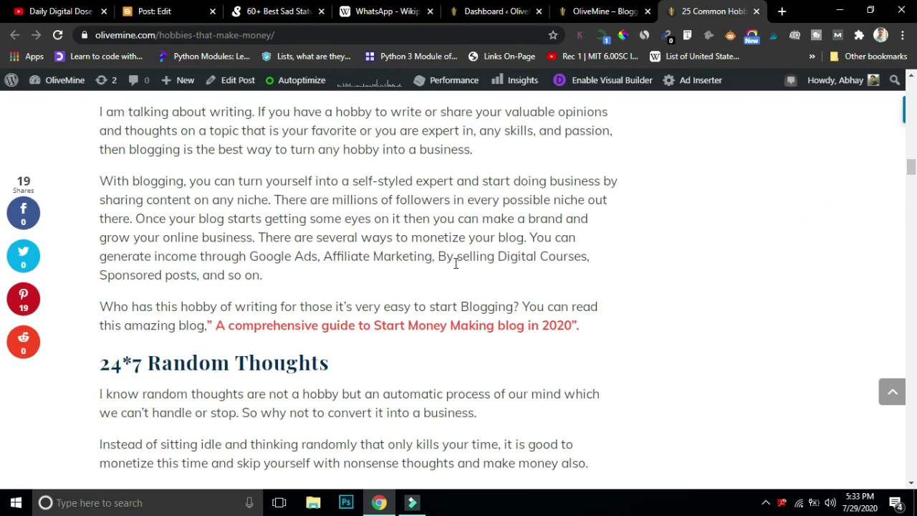
pyautogui.click(609, 9)
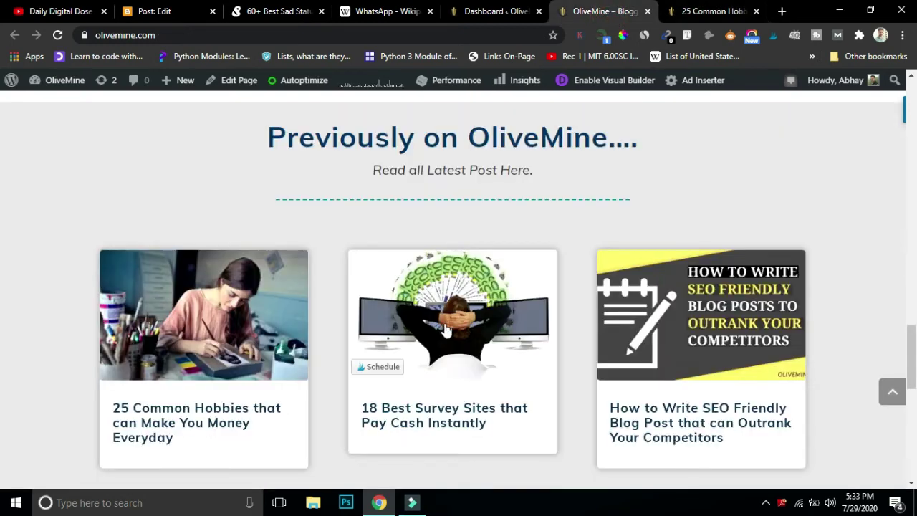
# Open the 25 Common Hobbies post in OliveMine's WordPress editor and check the target of its money making blog guide link.
pyautogui.click(503, 7)
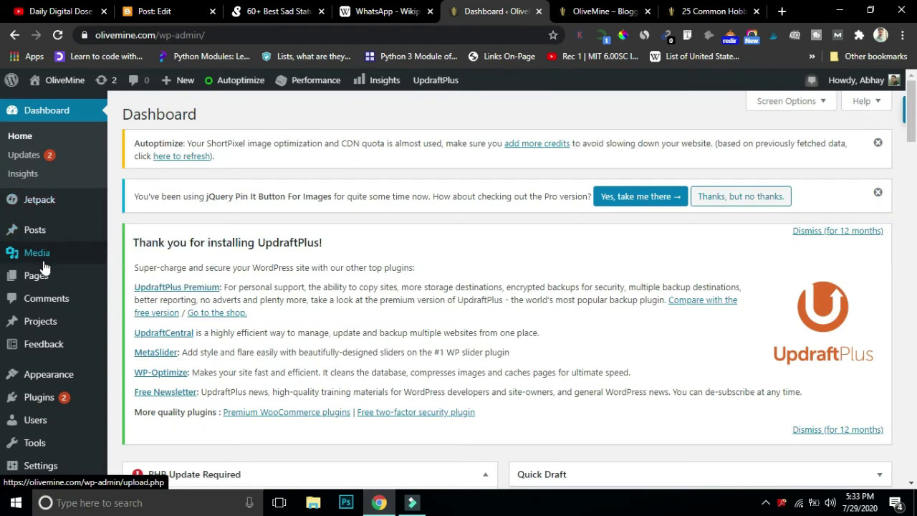
pyautogui.click(36, 229)
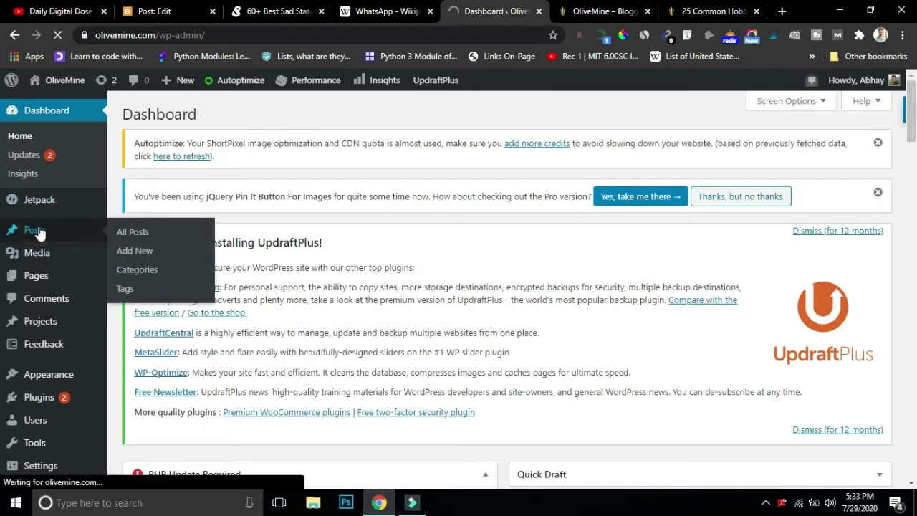
pyautogui.scroll(-10, 913, 114)
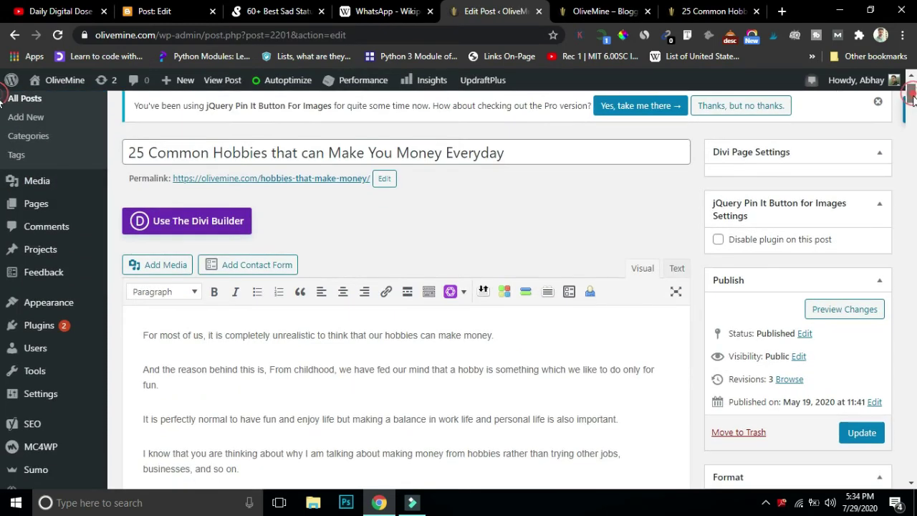
pyautogui.moveTo(914, 119); pyautogui.dragTo(915, 129)
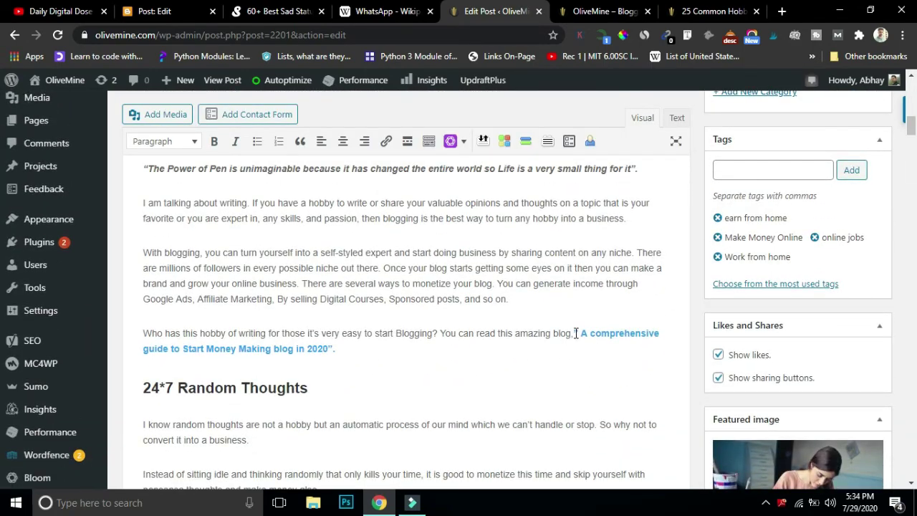
pyautogui.moveTo(577, 334); pyautogui.dragTo(605, 379)
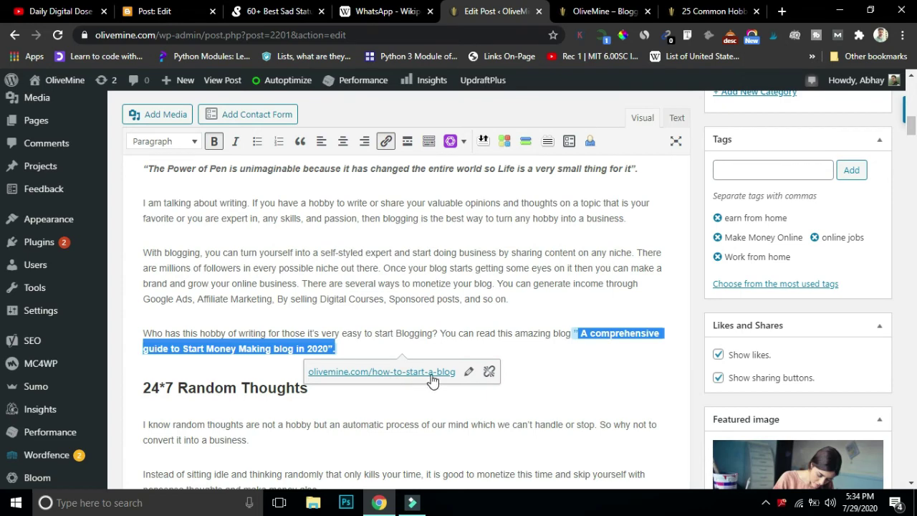
pyautogui.click(553, 380)
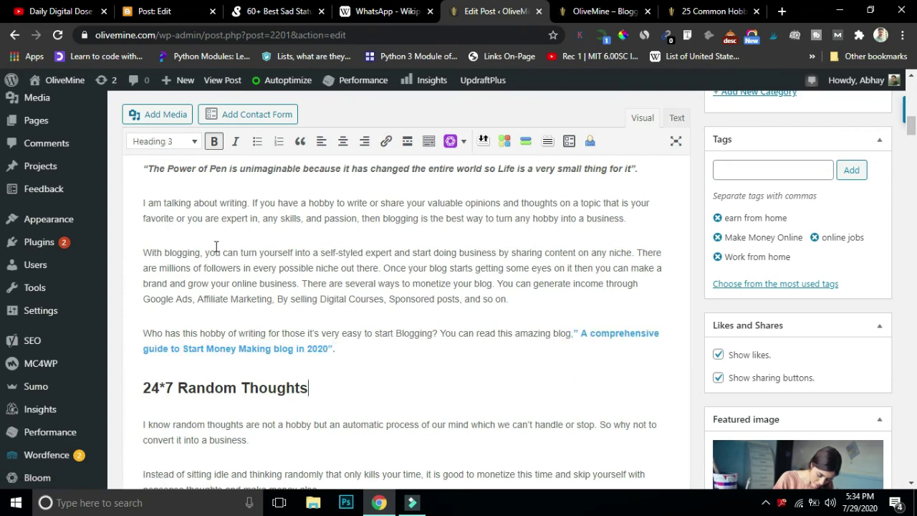
# Start linking the words "With blogging," to the existing 25 Common Hobbies post, and close the link settings without adding the link.
pyautogui.moveTo(144, 252); pyautogui.dragTo(204, 253)
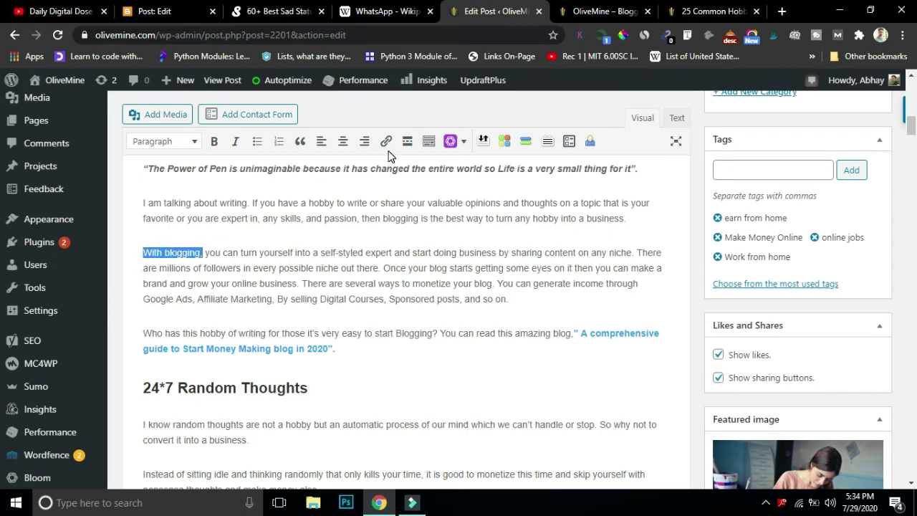
pyautogui.click(386, 145)
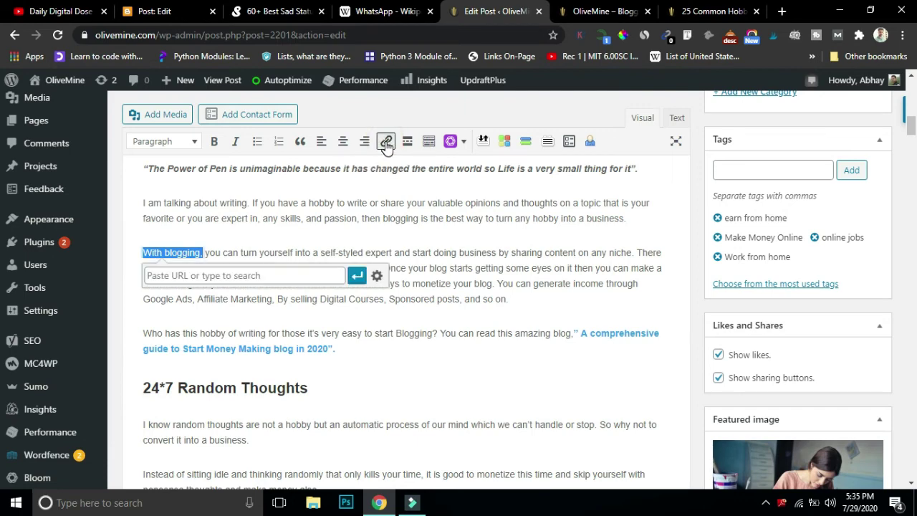
pyautogui.click(304, 274)
pyautogui.click(260, 275)
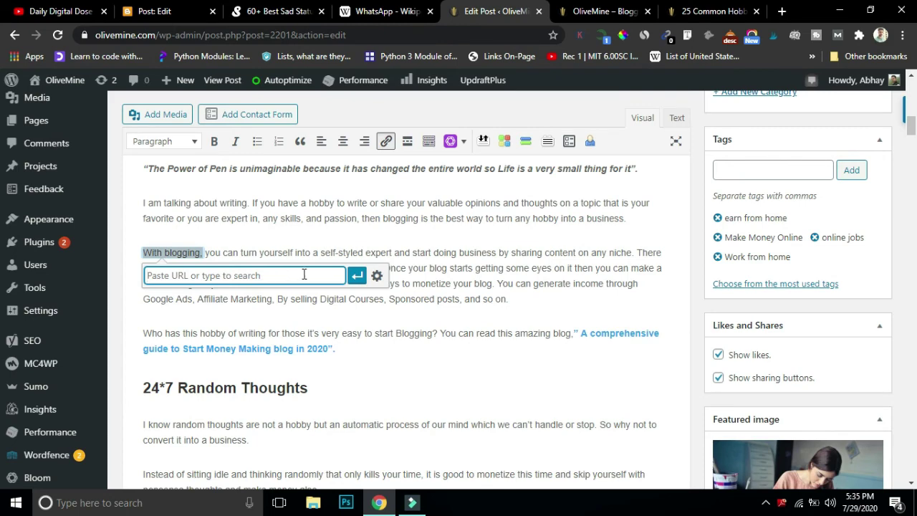
pyautogui.click(377, 277)
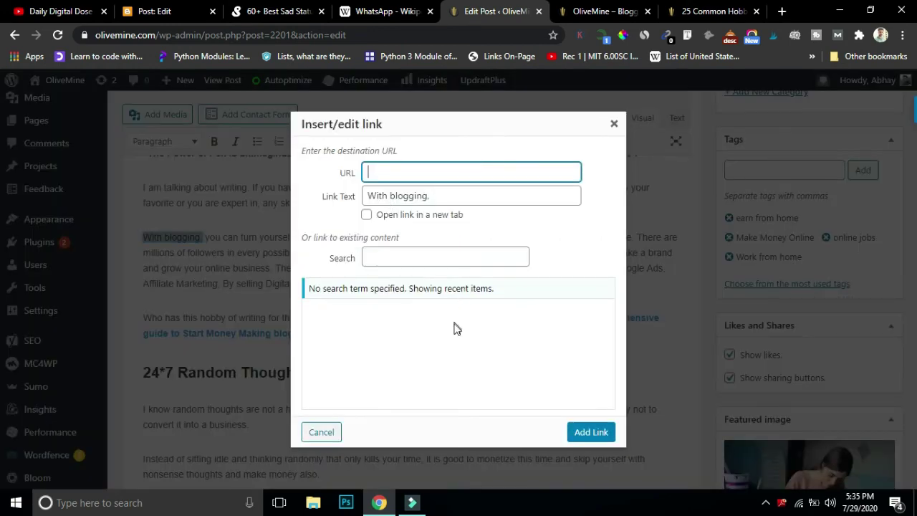
pyautogui.moveTo(606, 302); pyautogui.dragTo(612, 282)
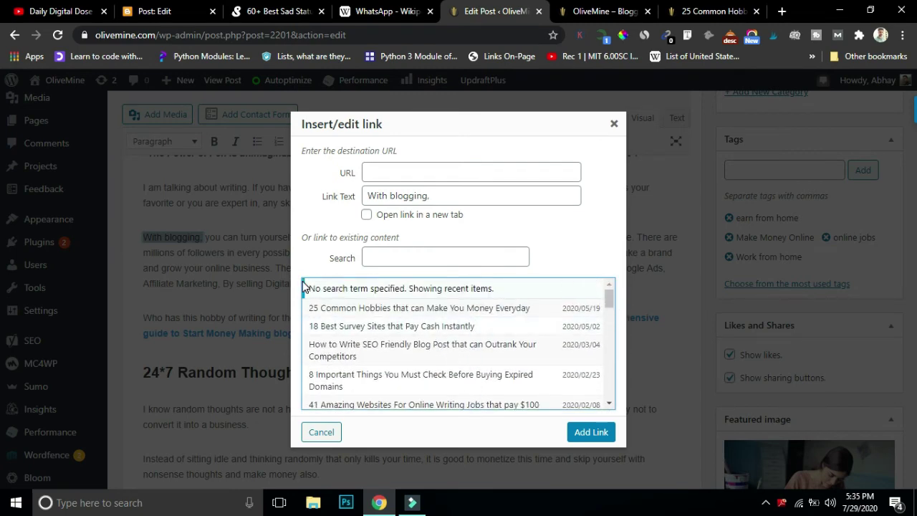
pyautogui.click(412, 313)
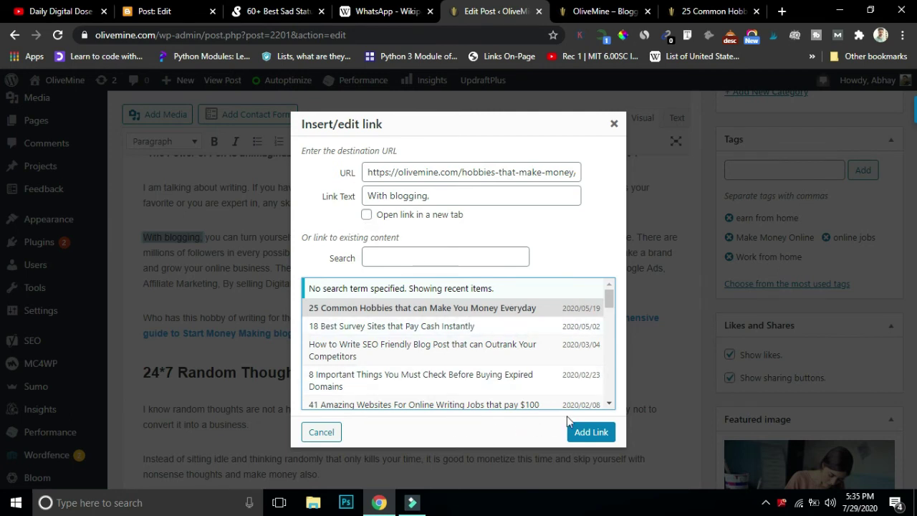
pyautogui.click(614, 124)
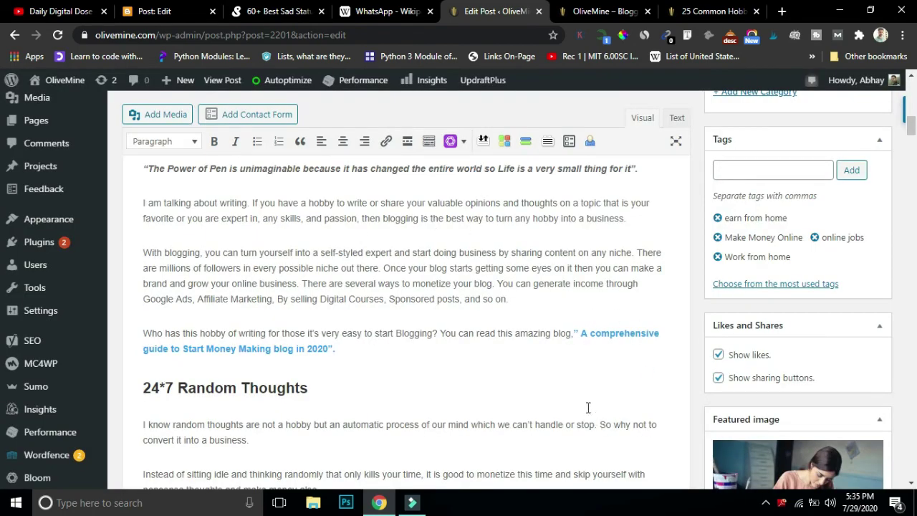
# Try adding rel='nofollow' to the money making blog guide link in the post's HTML source, undo it and return to visual editing.
pyautogui.moveTo(574, 334); pyautogui.dragTo(336, 349)
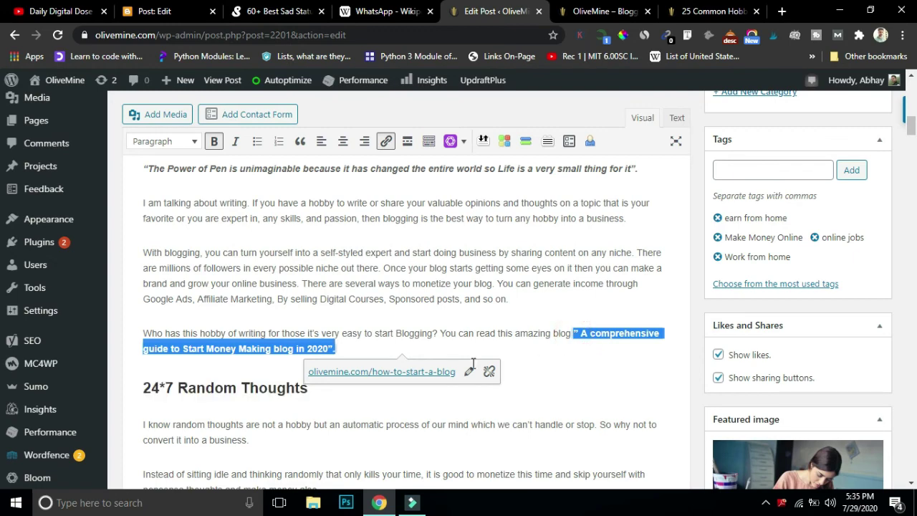
pyautogui.click(677, 119)
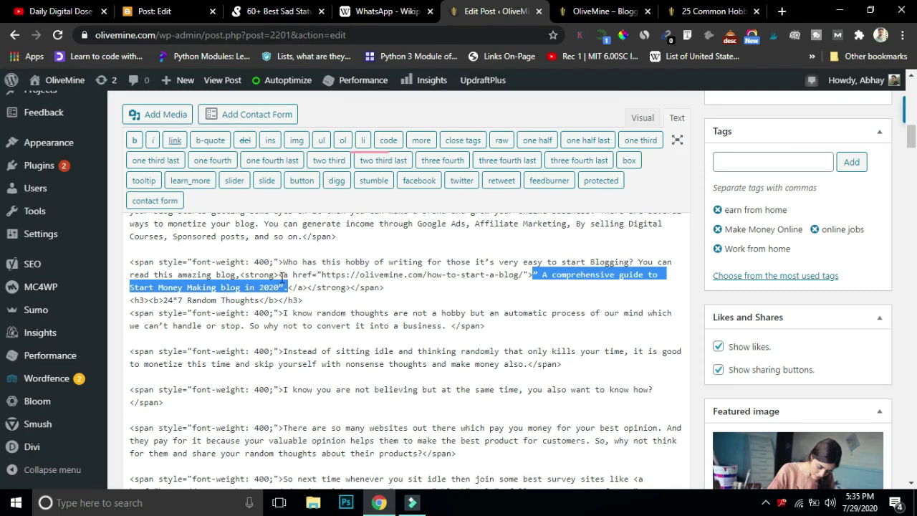
pyautogui.moveTo(280, 274); pyautogui.dragTo(528, 278)
pyautogui.click(528, 297)
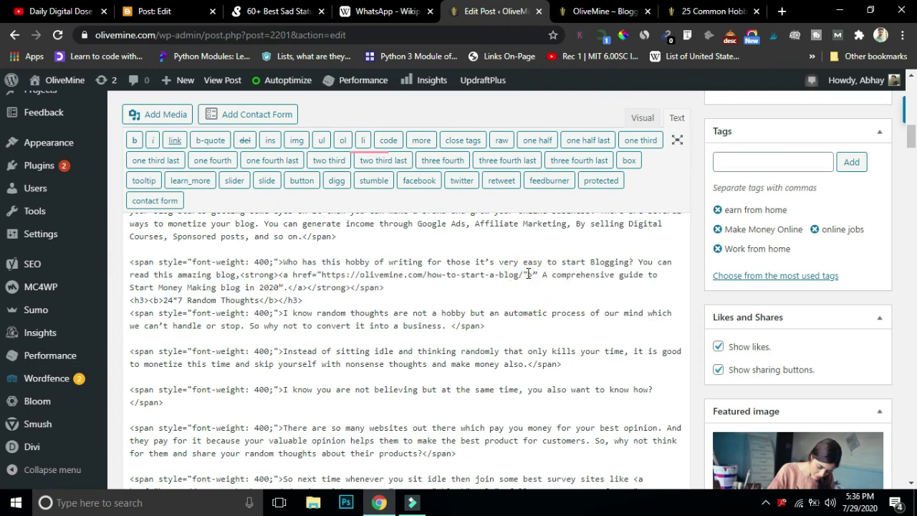
pyautogui.write('rel=')
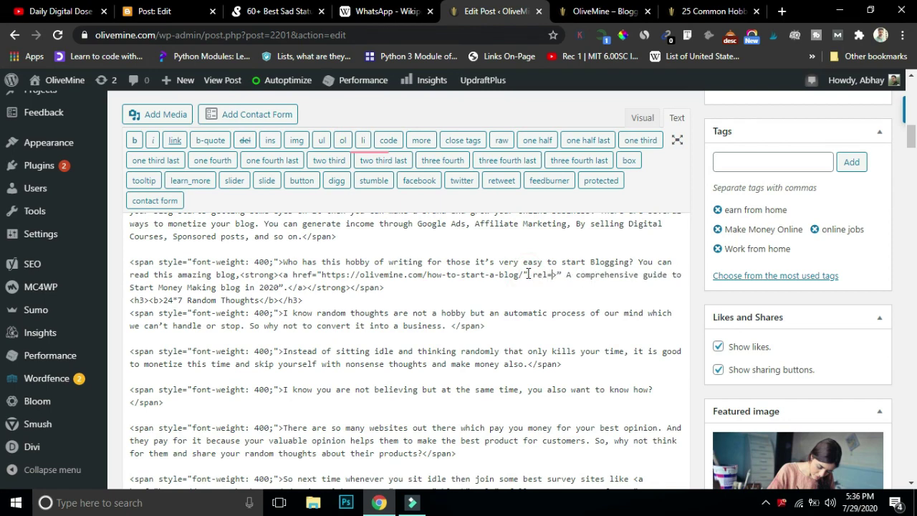
pyautogui.write('"')
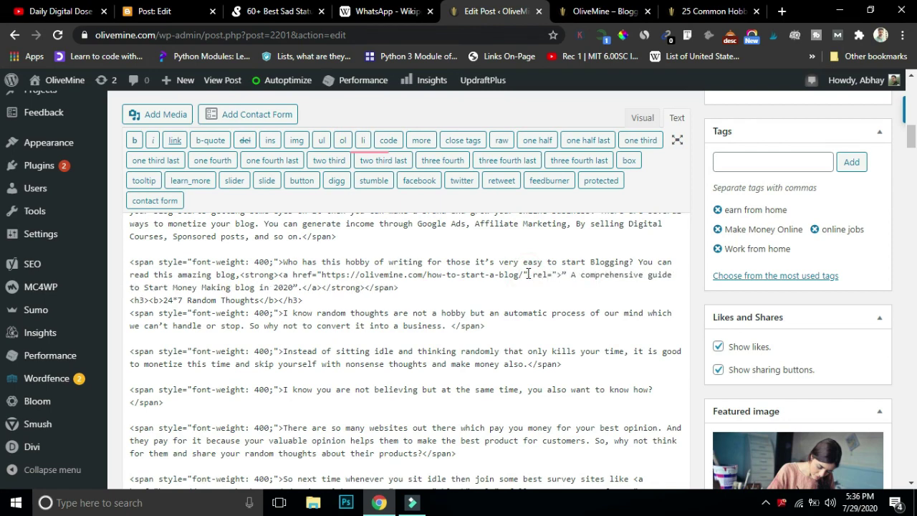
pyautogui.write('nofollow')
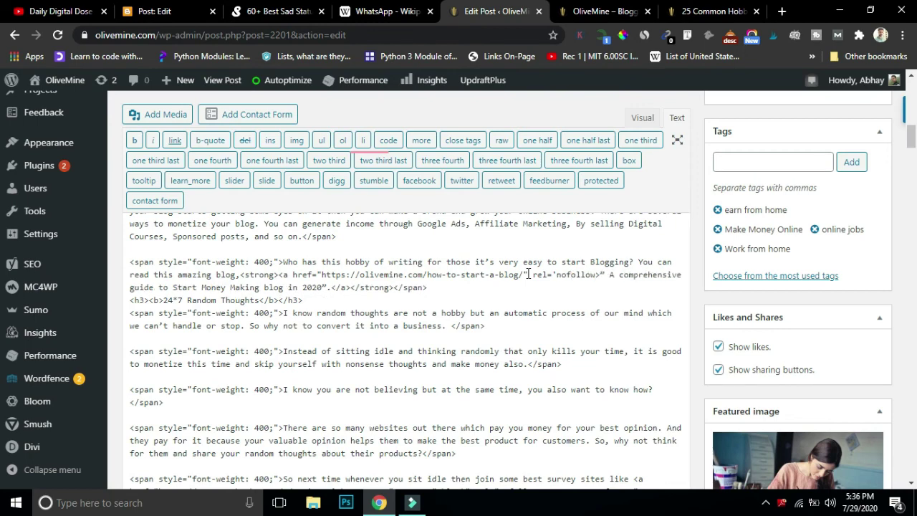
pyautogui.write("'>")
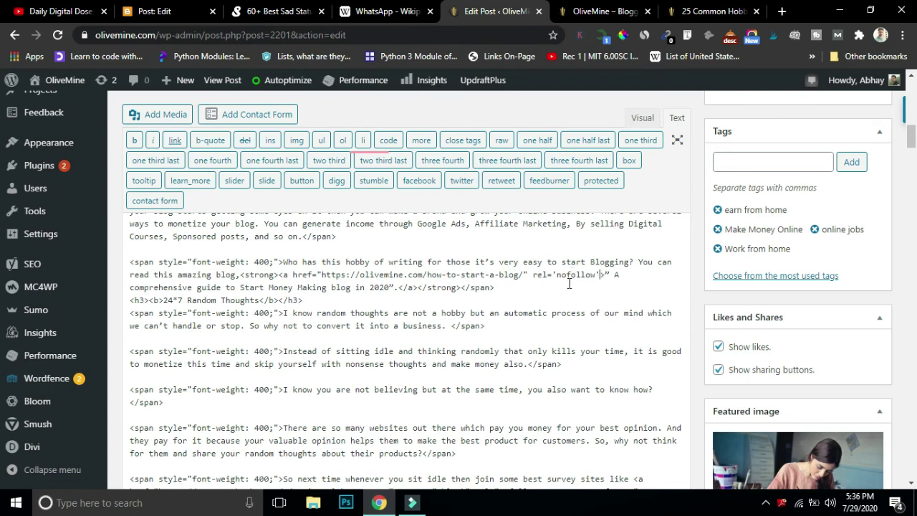
pyautogui.hotkey('ctrl', 'z')
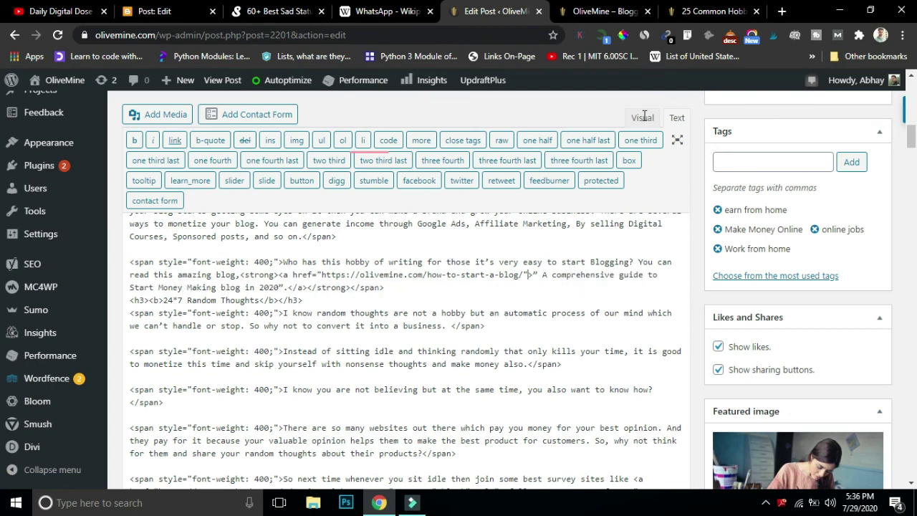
pyautogui.click(643, 120)
# Close the post editor and examine the survey site links under 24*7 Random Thoughts in the published 25 Common Hobbies article.
pyautogui.moveTo(911, 126); pyautogui.dragTo(766, 36)
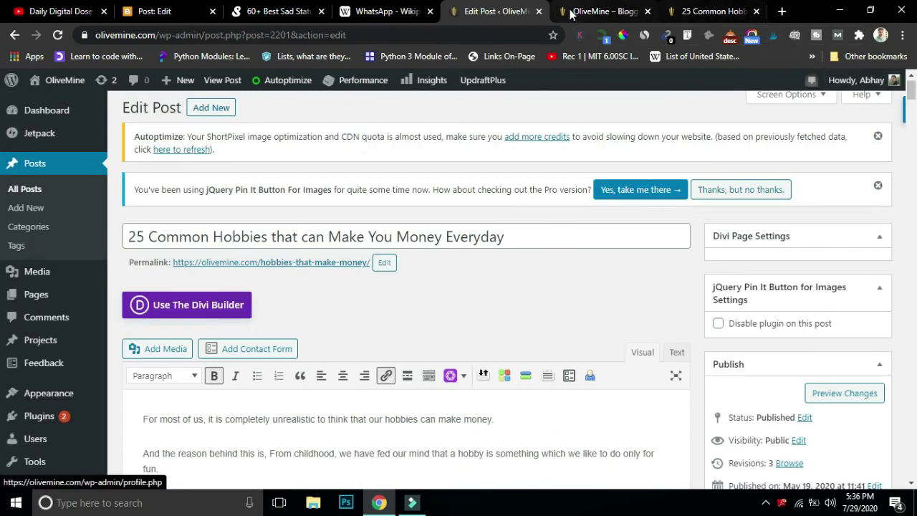
pyautogui.click(539, 11)
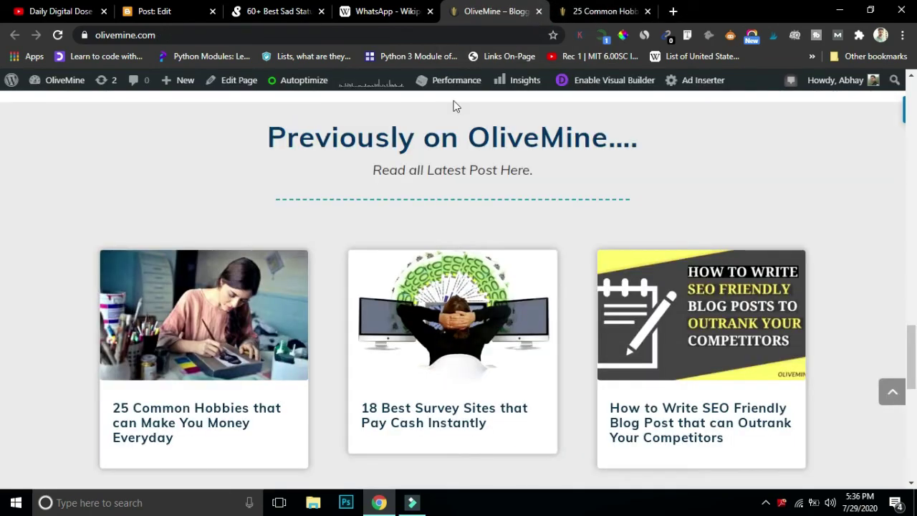
pyautogui.hotkey('ctrl', 'Tab')
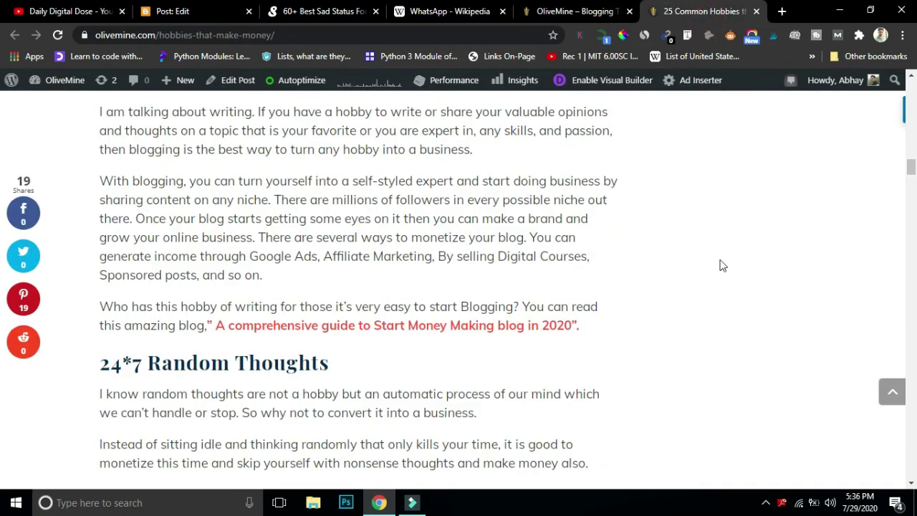
pyautogui.scroll(-3, 739, 372)
pyautogui.moveTo(915, 175); pyautogui.dragTo(915, 177)
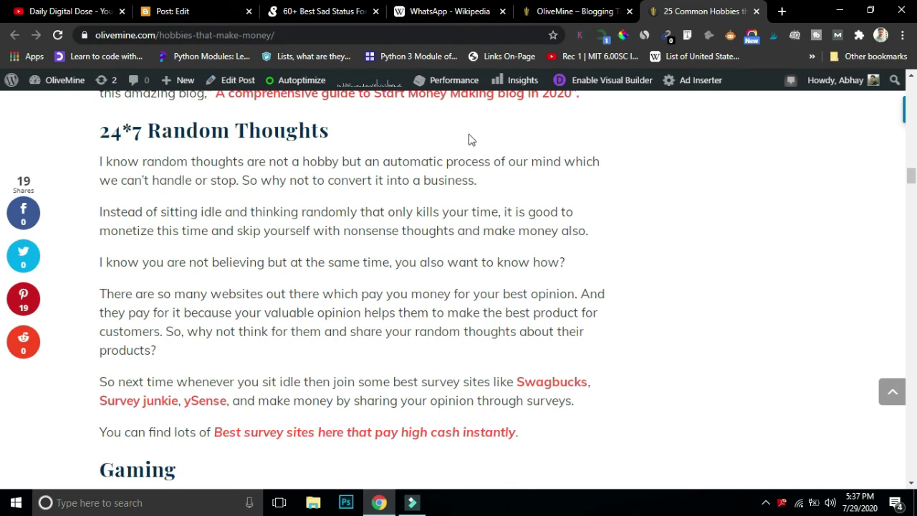
# Switch to the Daily Digital Dose channel's videos page on YouTube.
pyautogui.click(168, 9)
pyautogui.click(89, 5)
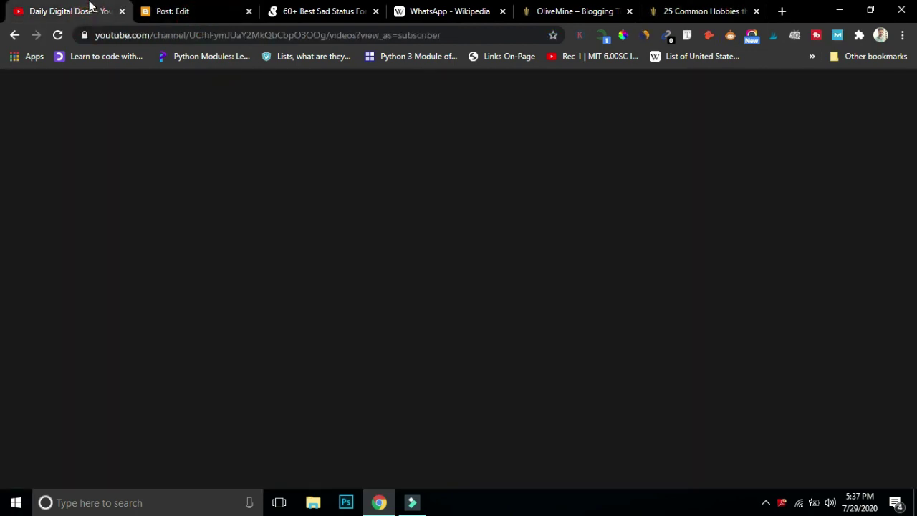